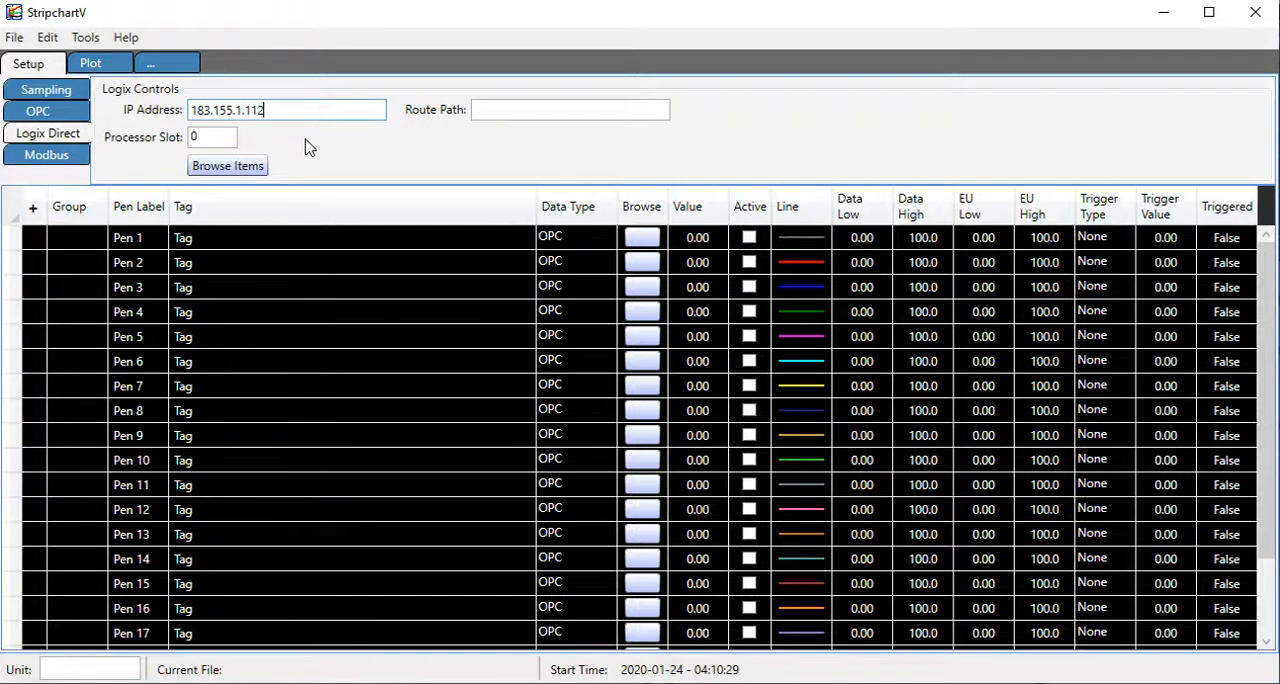
Browse the controller at 183.155.1.112 and add the MainProgram tags P1 and P2 as the first two pens.
left_click(251, 172)
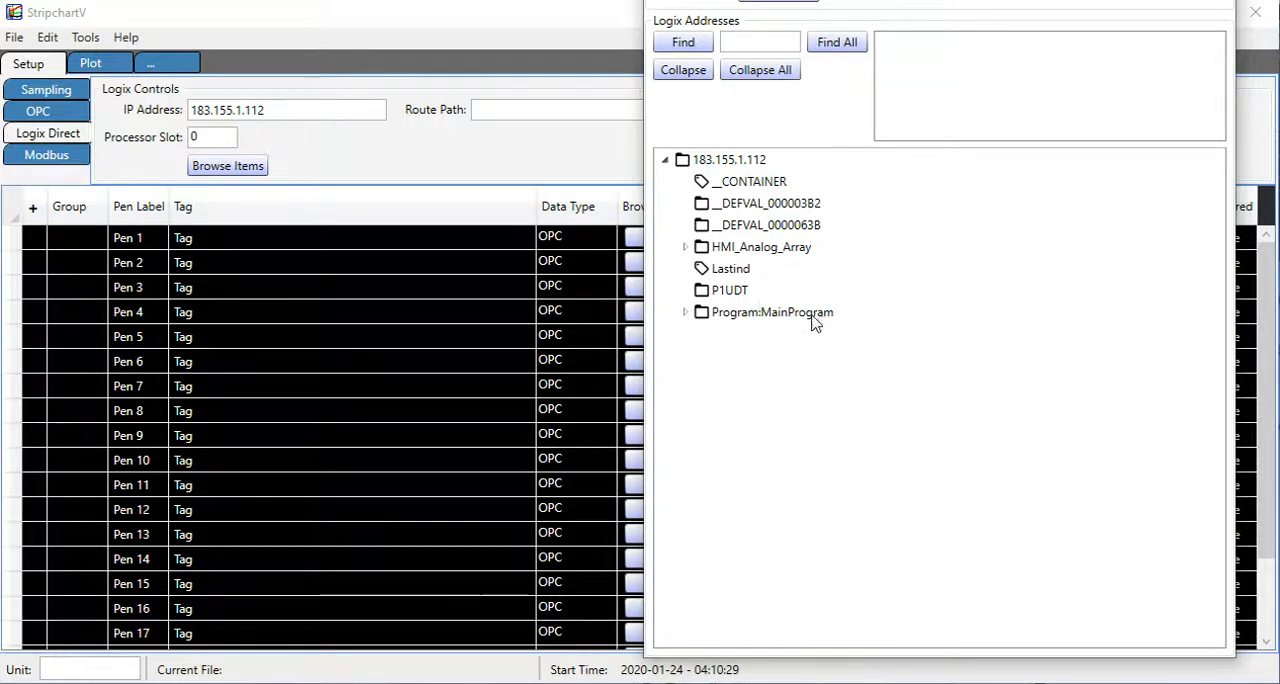
left_click(683, 313)
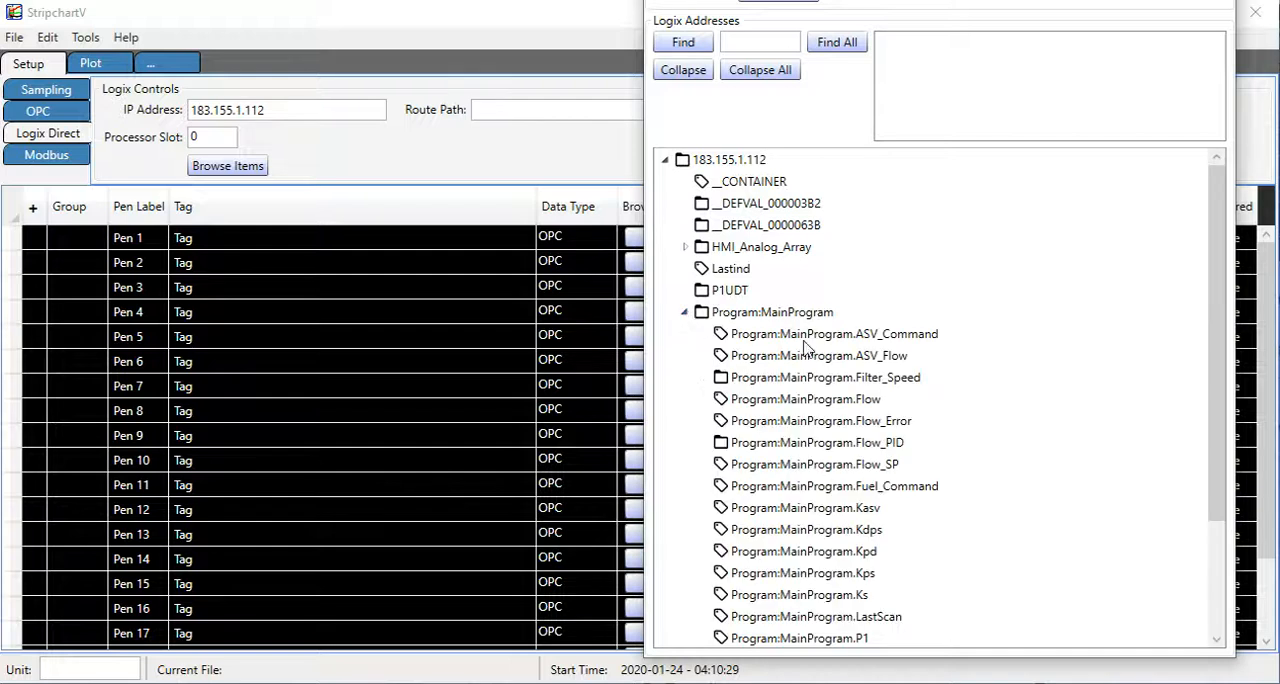
scroll(845, 340, "down", 1)
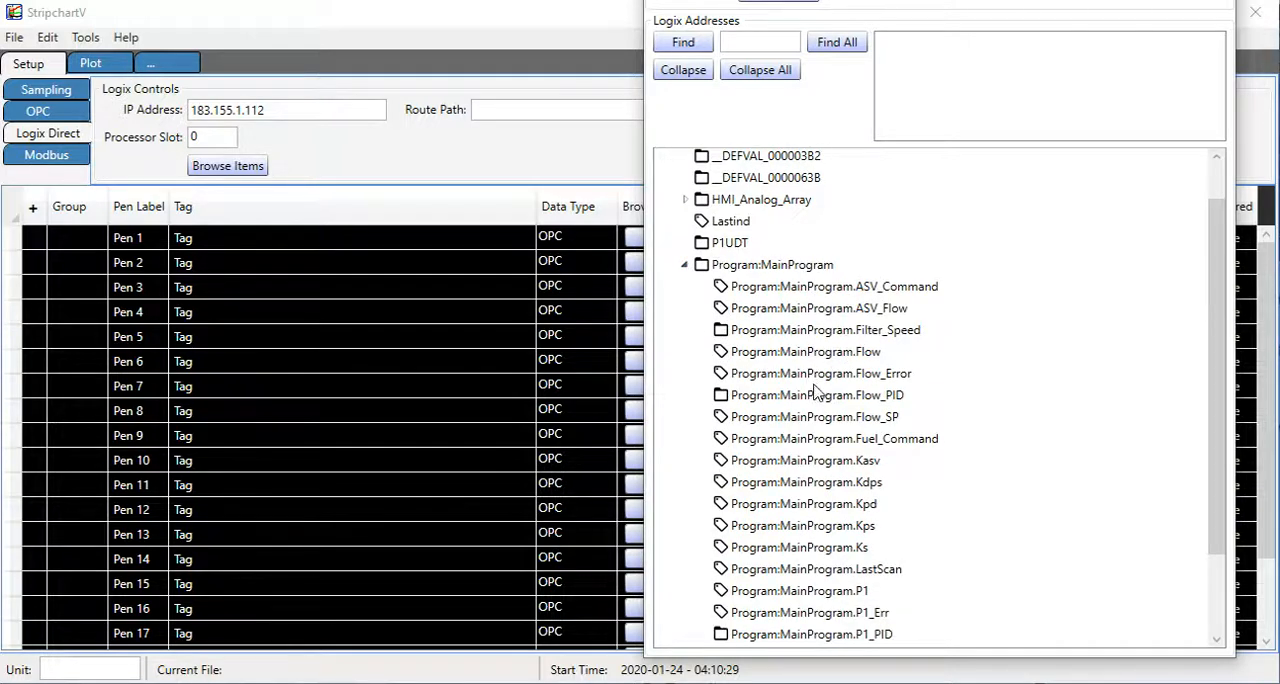
scroll(815, 393, "down", 1)
scroll(815, 393, "down", 1)
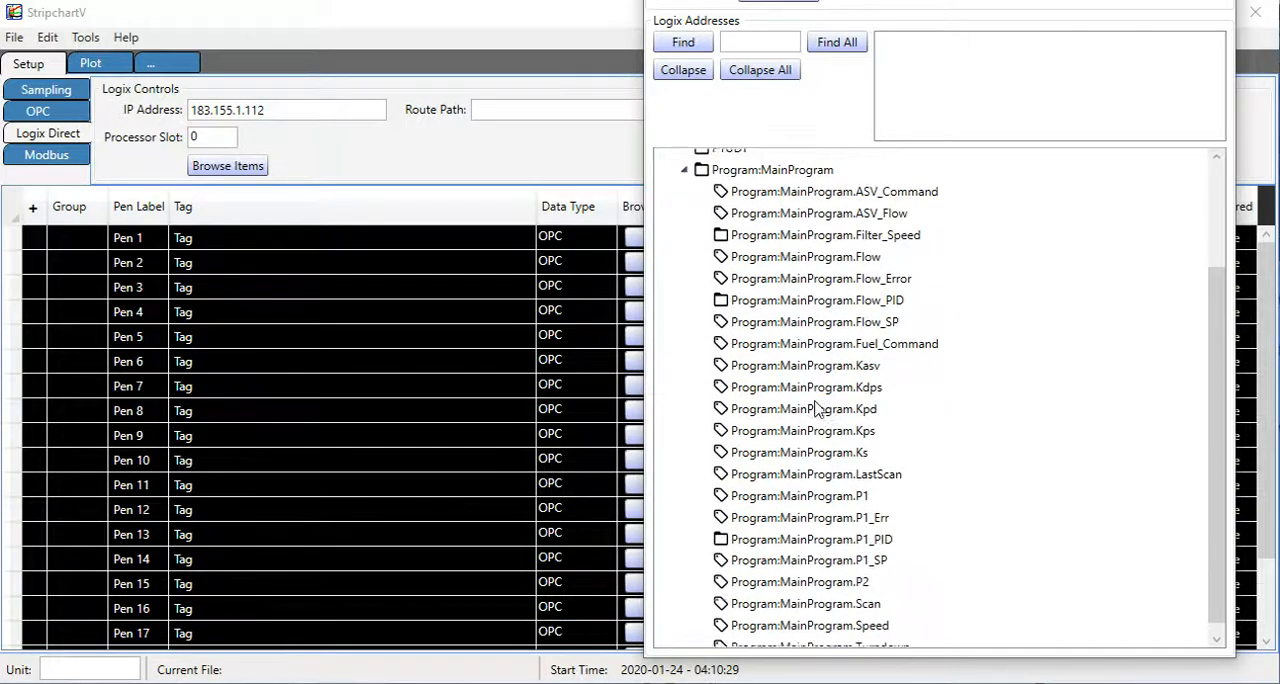
double_click(811, 490)
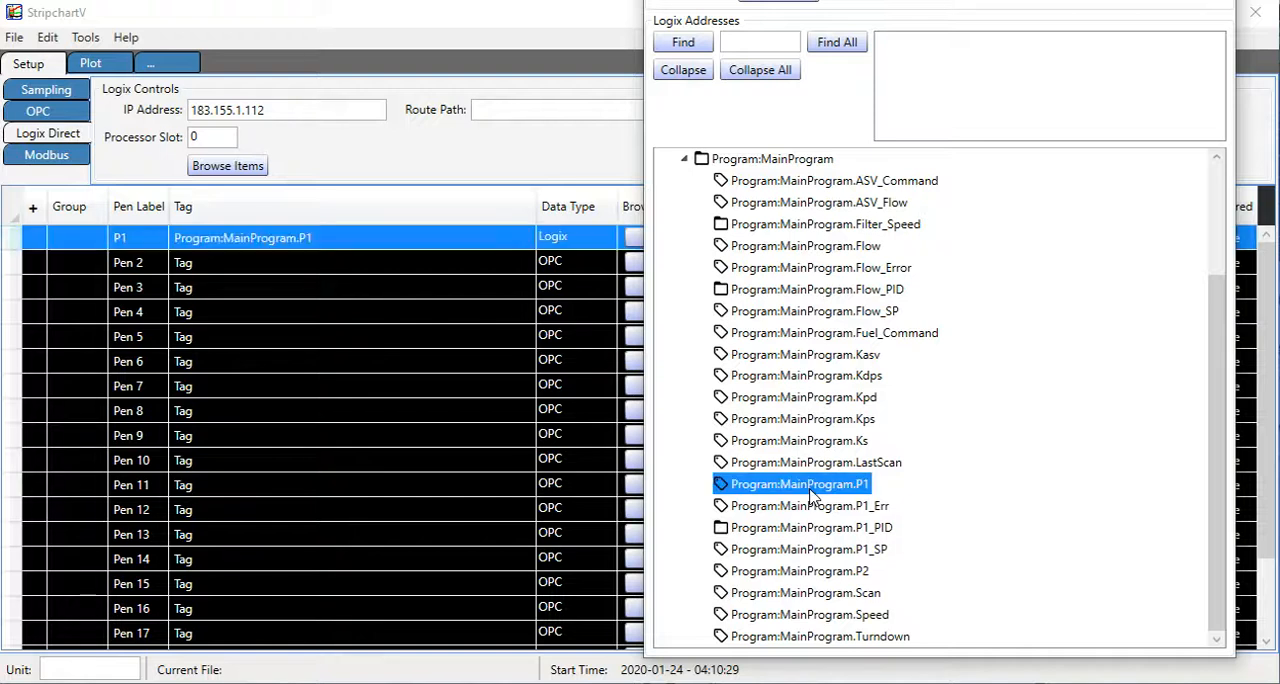
double_click(806, 574)
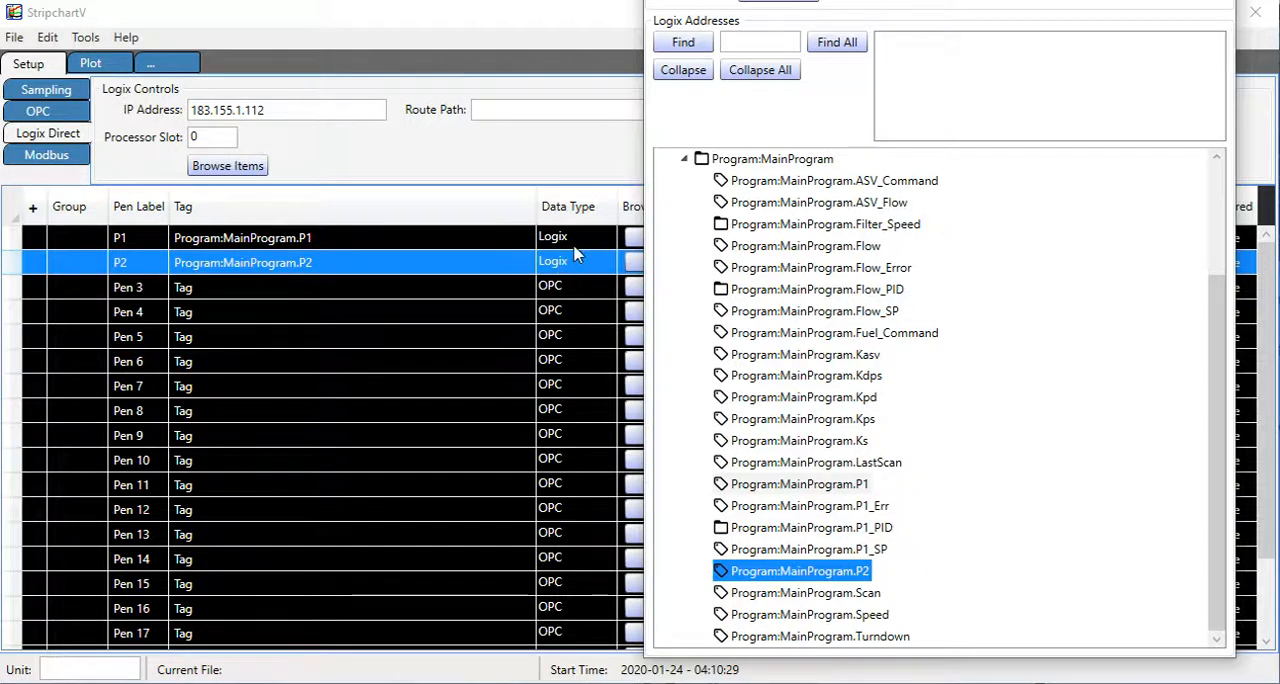
Close the Logix tag browser and start sampling the pens.
left_click_drag(838, 0, 857, 151)
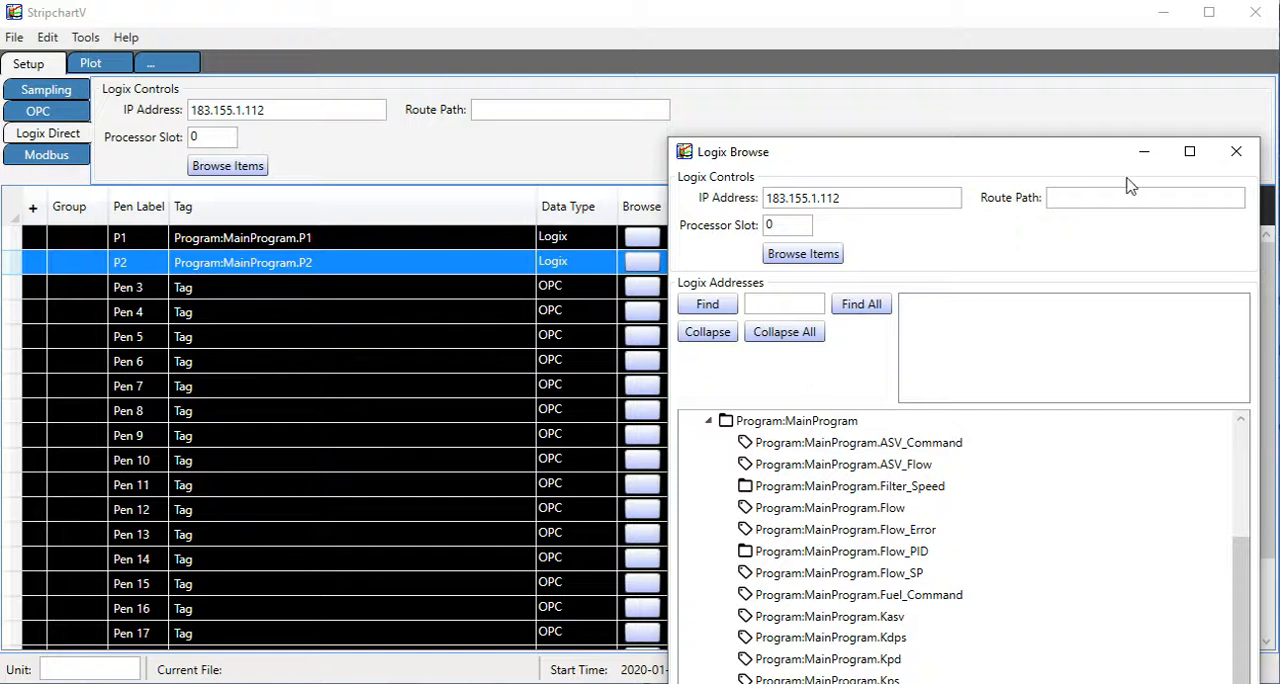
left_click(1236, 151)
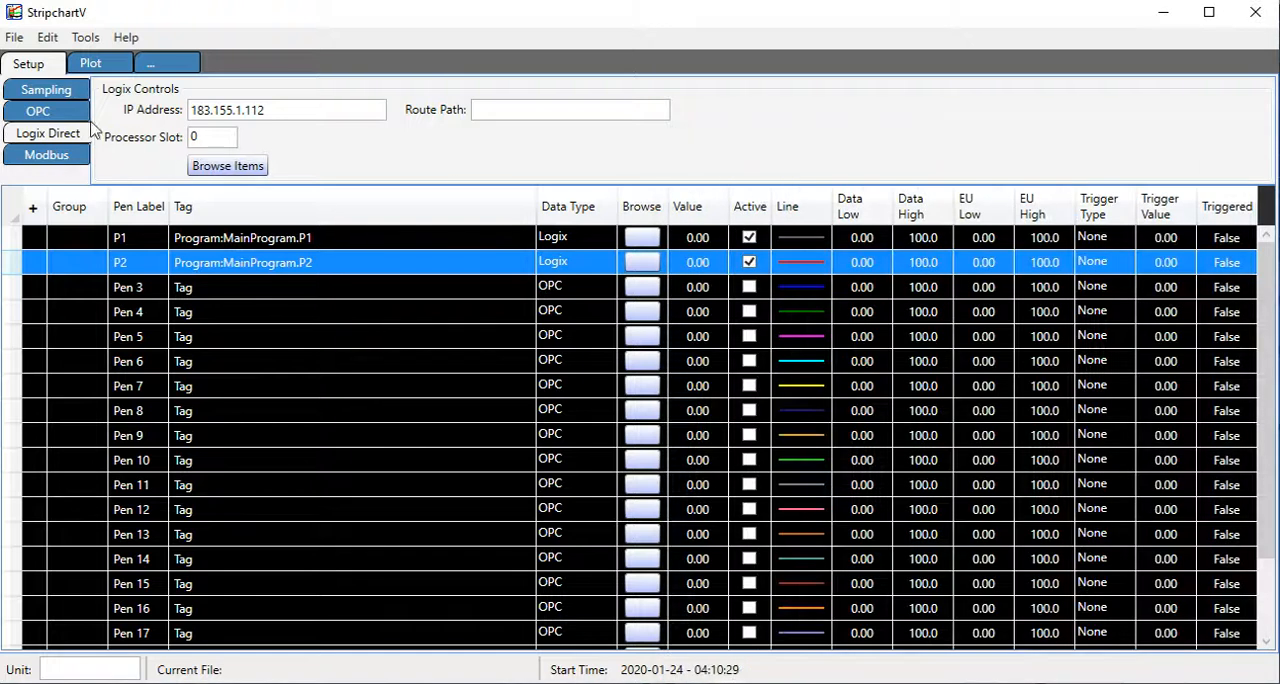
left_click(55, 90)
left_click(146, 113)
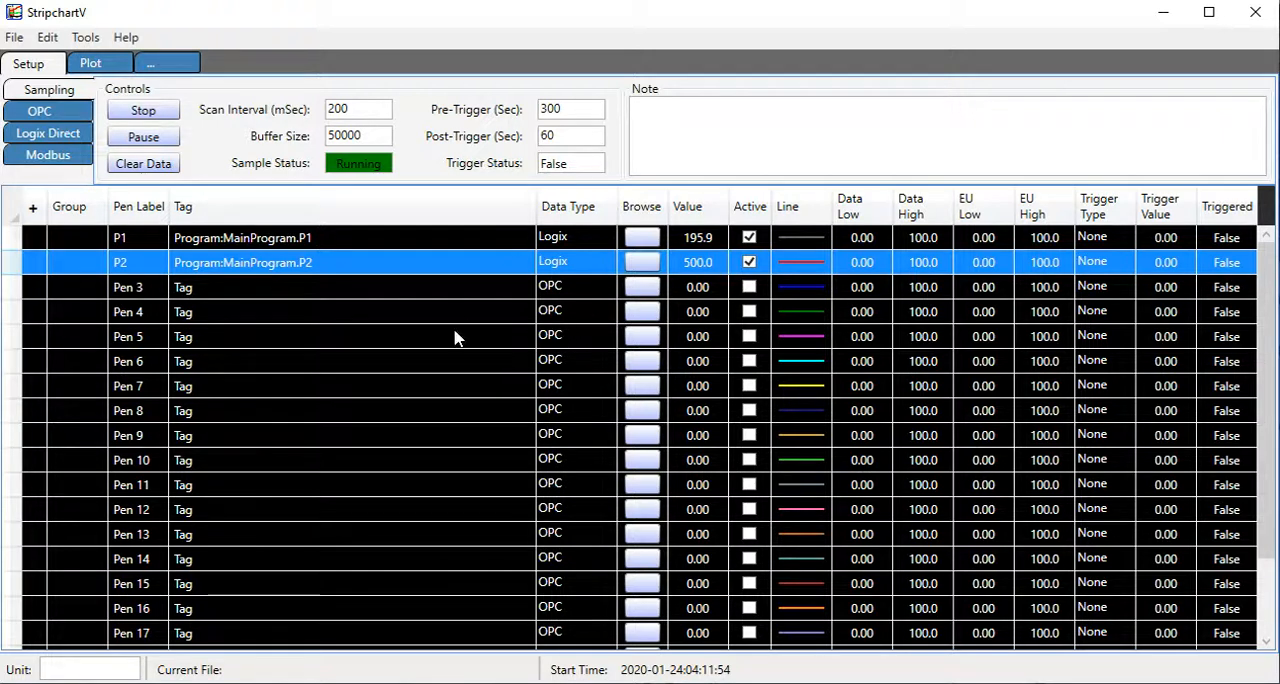
Set the data type of Pen 3 to Logix.
left_click(586, 291)
left_click(592, 288)
left_click(605, 291)
left_click(586, 335)
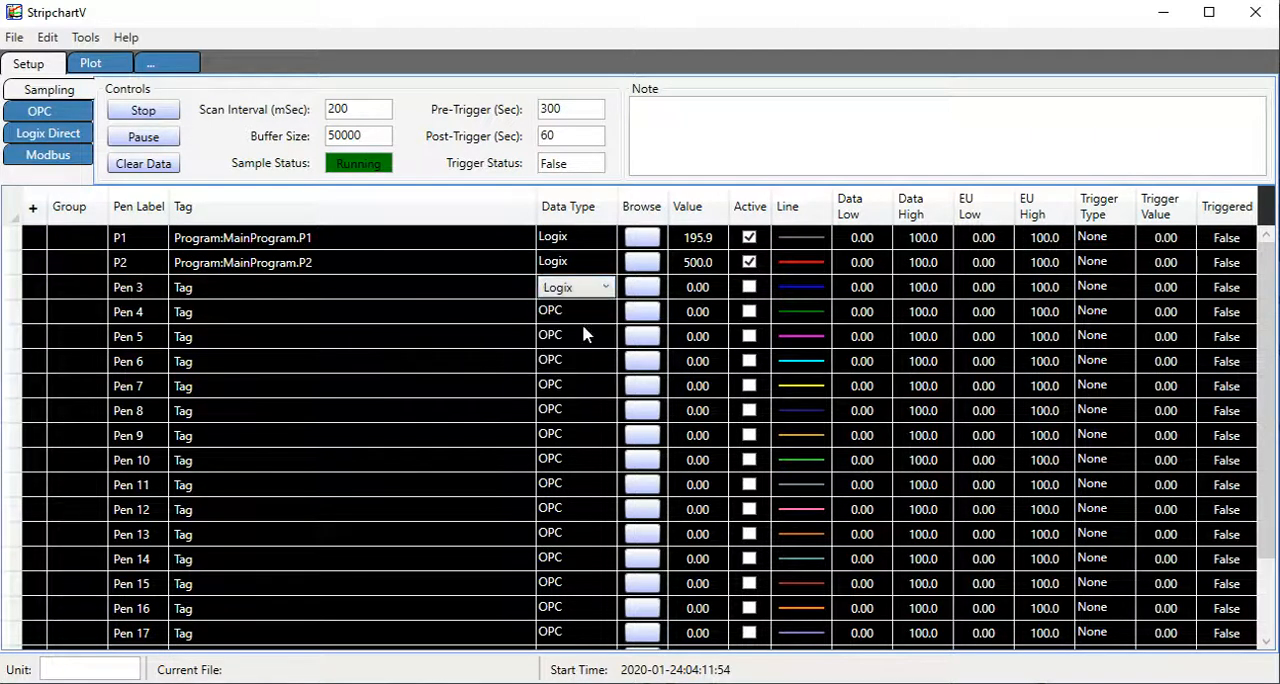
left_click(325, 312)
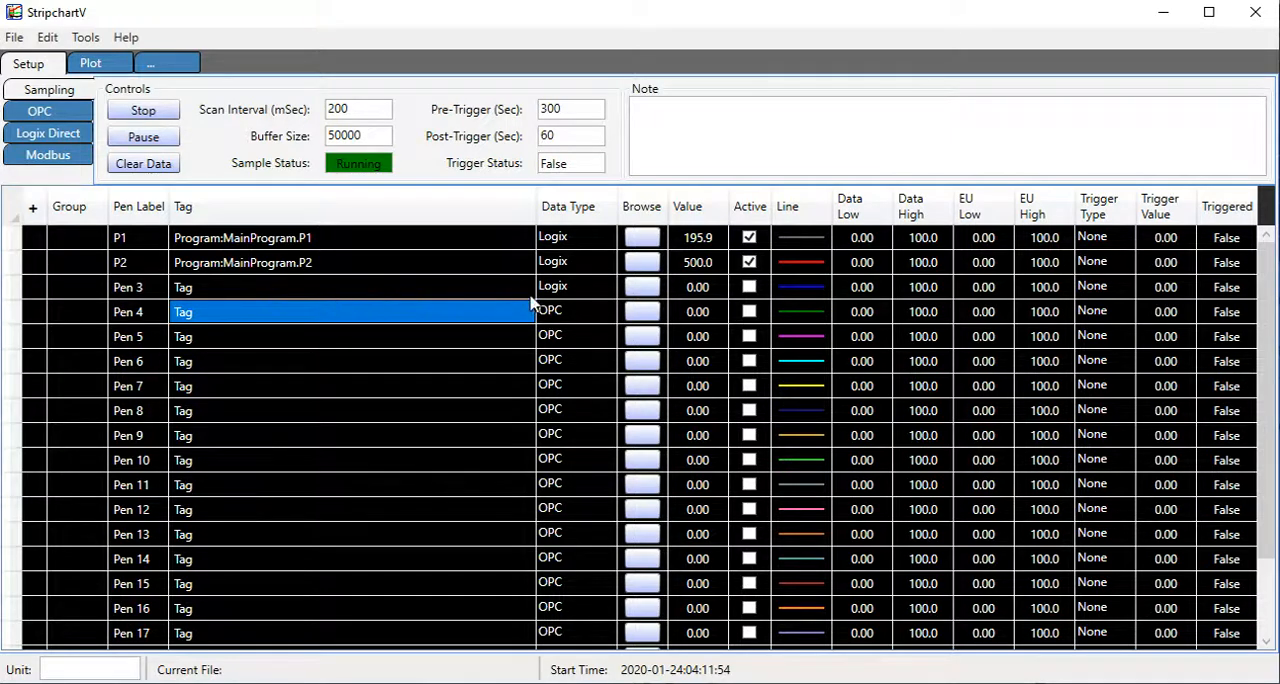
Browse the Logix tags for Pen 3, assign the P1UDT structure to it, and stop scanning on the read error.
left_click(642, 287)
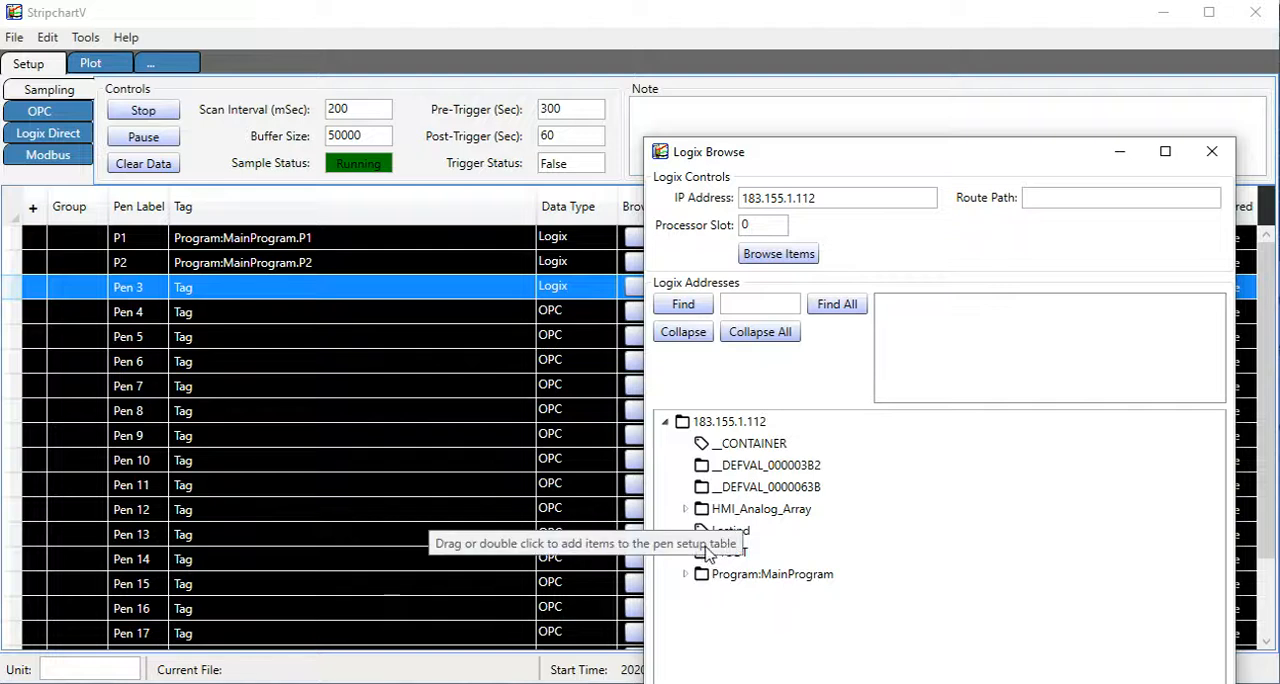
left_click_drag(857, 163, 870, 85)
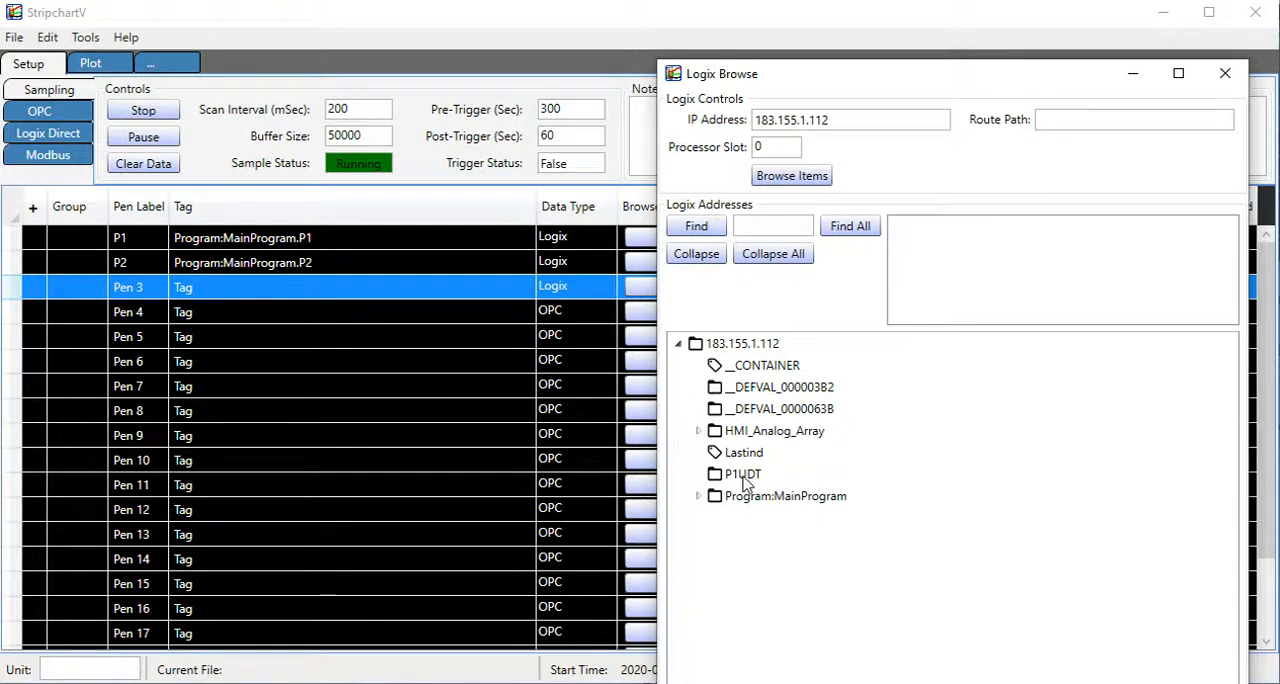
double_click(743, 476)
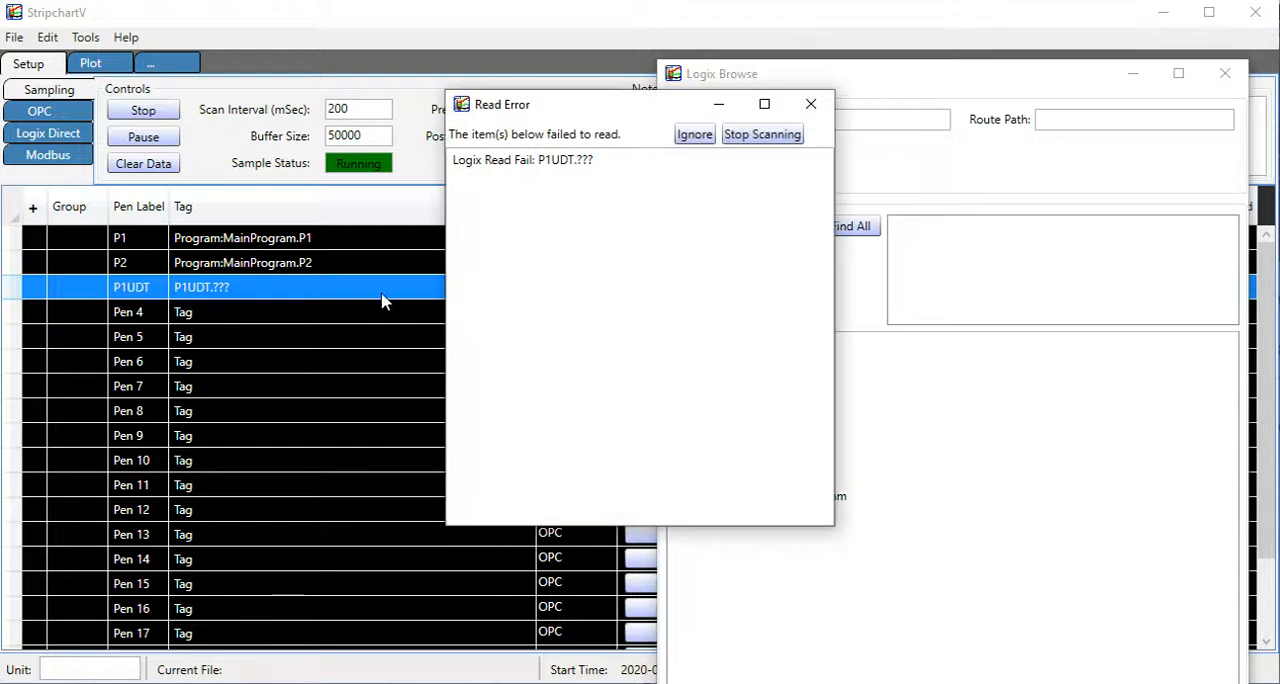
left_click(765, 135)
Complete the P1UDT pen's tag address as P1UDT.val.
left_click(280, 290)
left_click(226, 284)
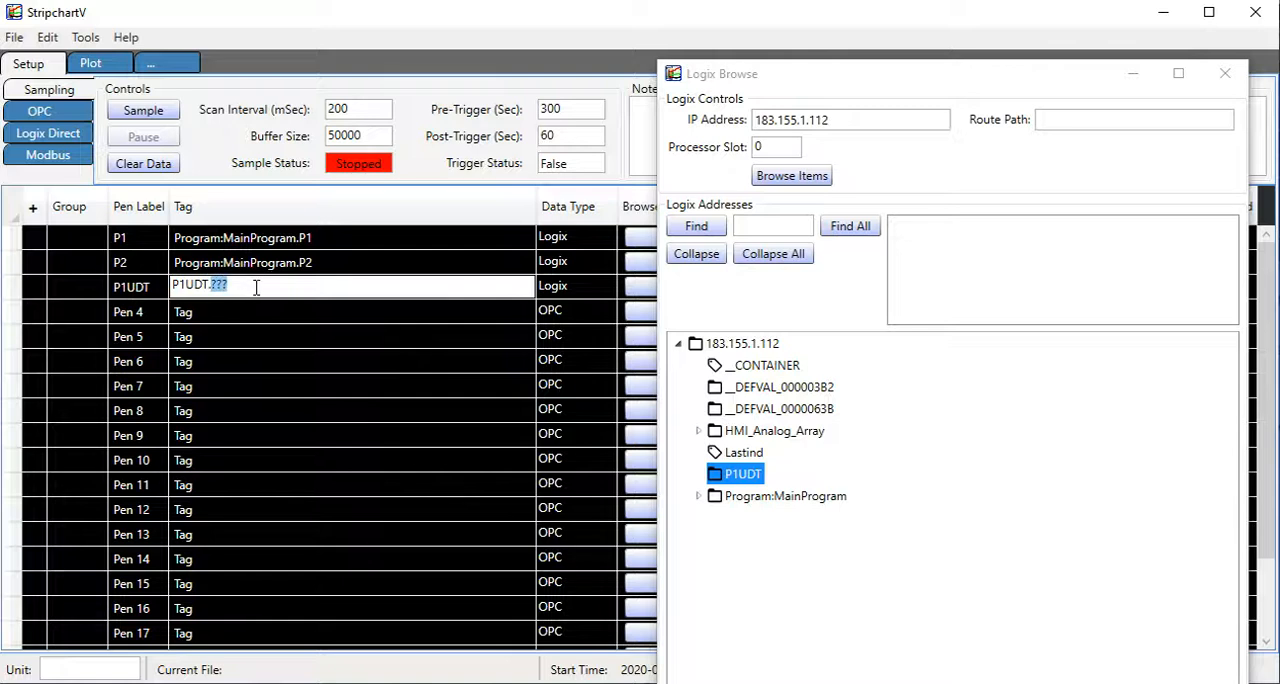
type("val")
key("Return")
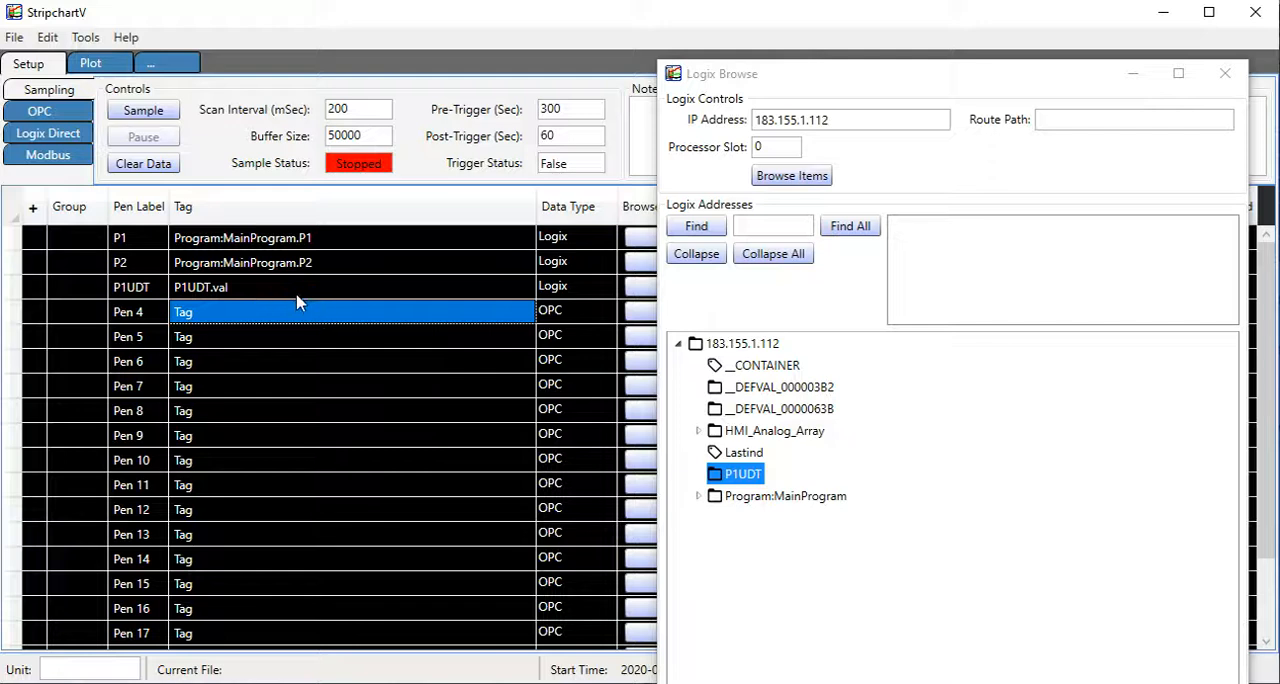
Restart sampling with the P1UDT.val pen and close the Logix tag browser.
left_click(152, 112)
left_click_drag(826, 103, 800, 62)
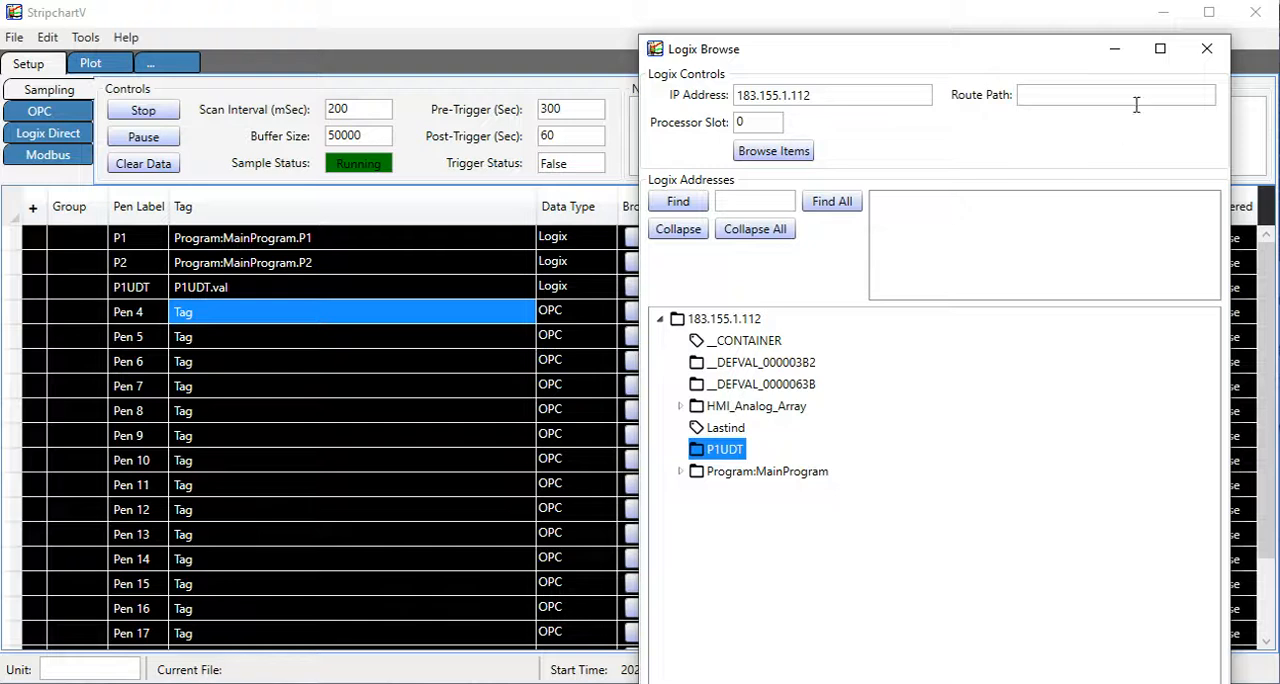
left_click(1209, 50)
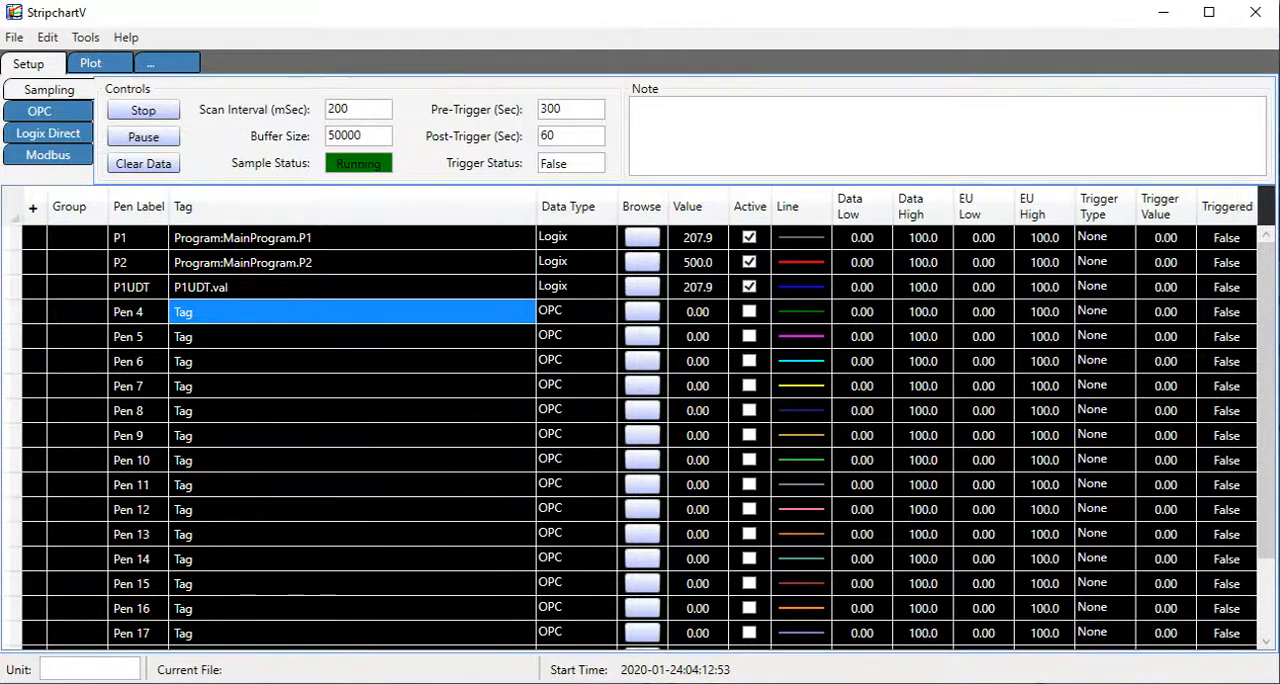
Switch to Logix Designer, save the project as Process_Simulation.L5K, replacing the existing file, and minimize Logix Designer.
key("alt+Tab")
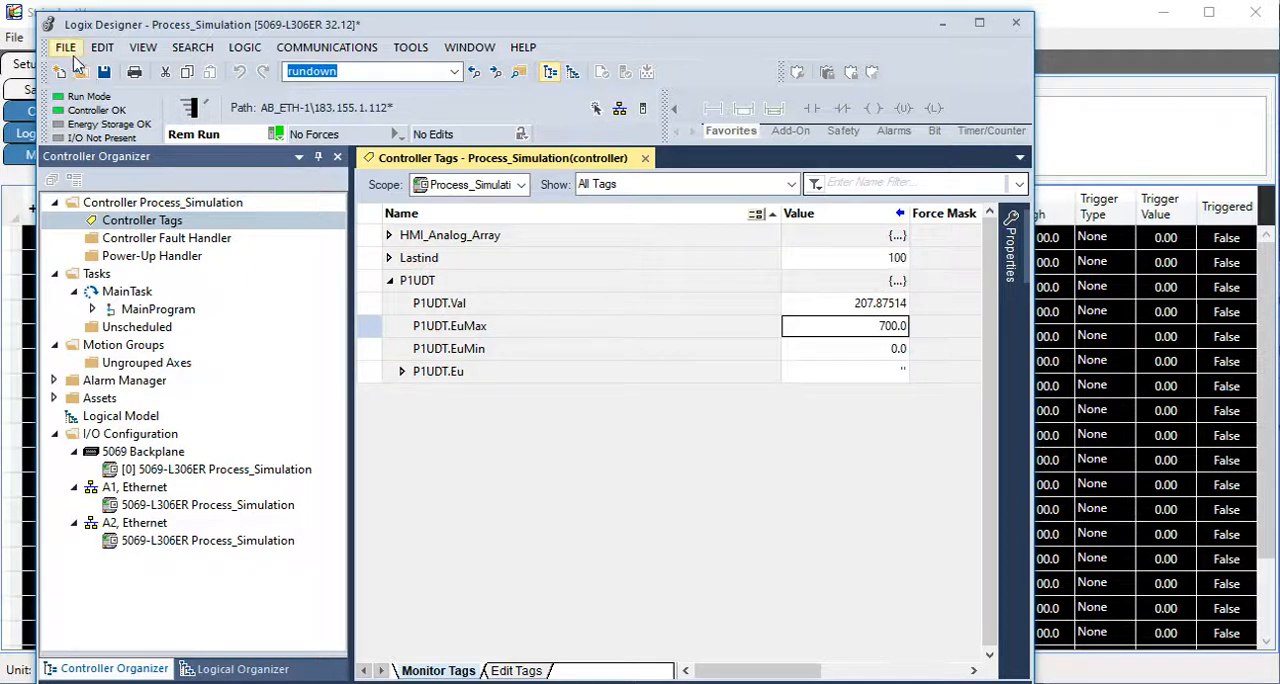
left_click(67, 49)
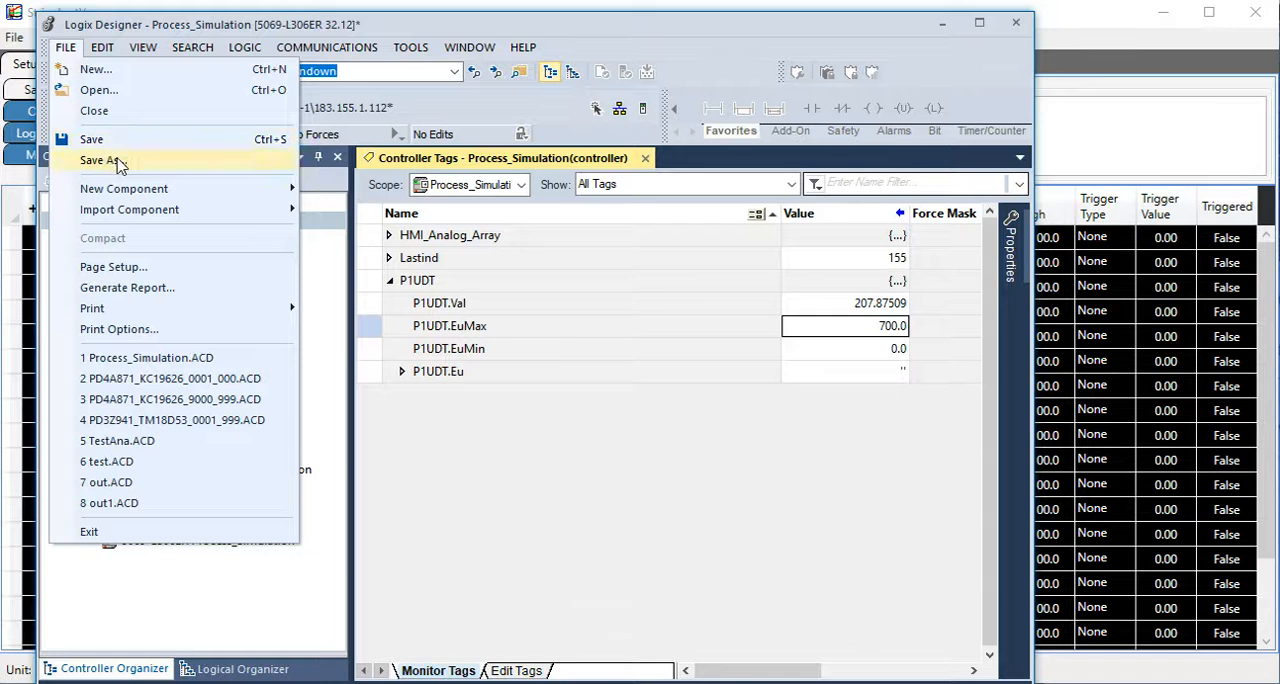
left_click(118, 163)
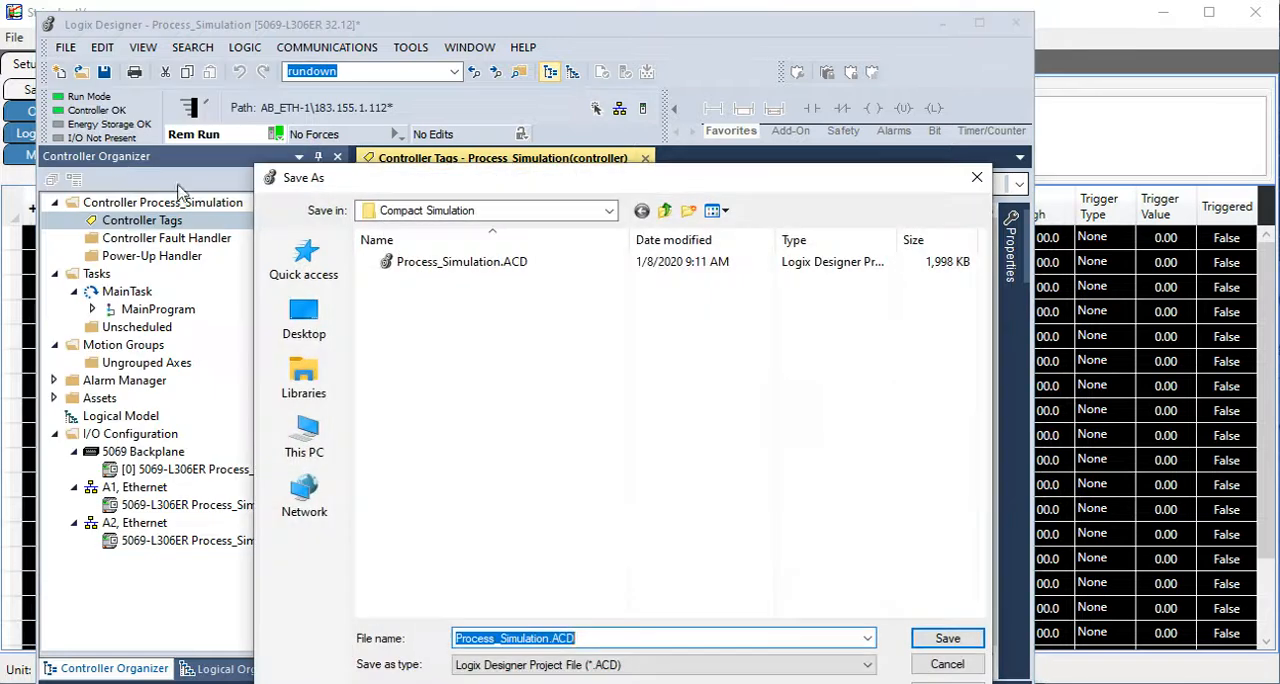
left_click(867, 638)
left_click(867, 664)
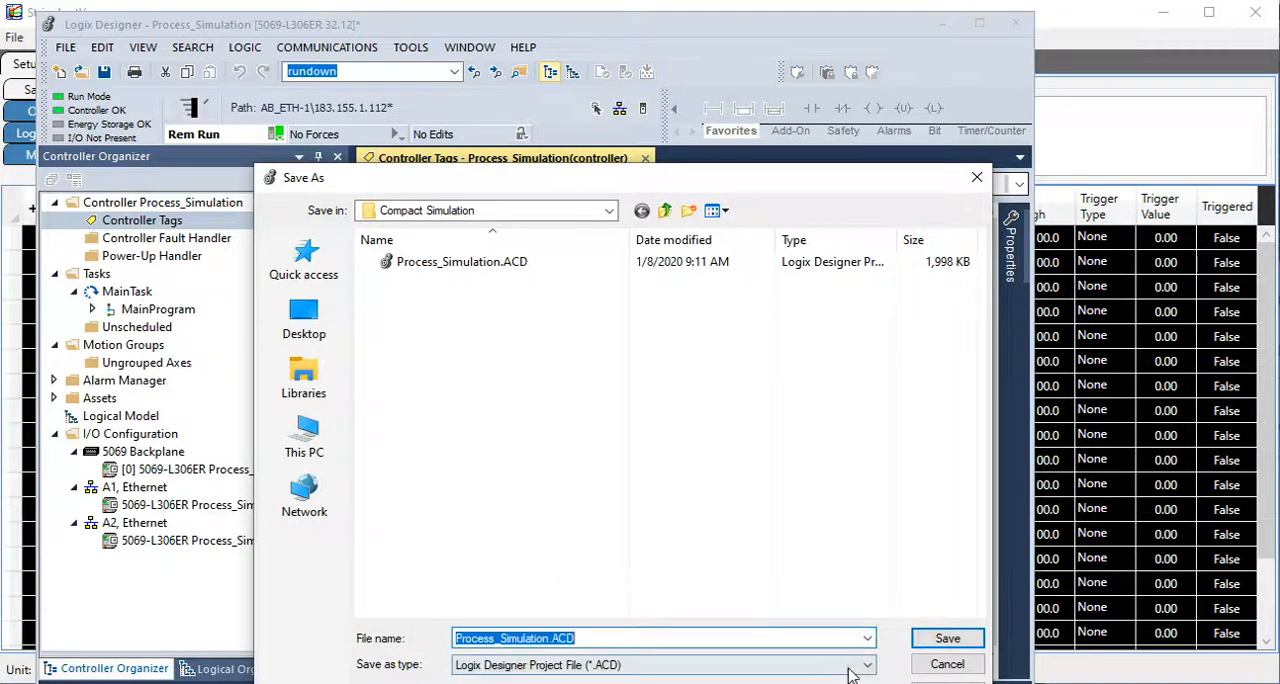
left_click(867, 664)
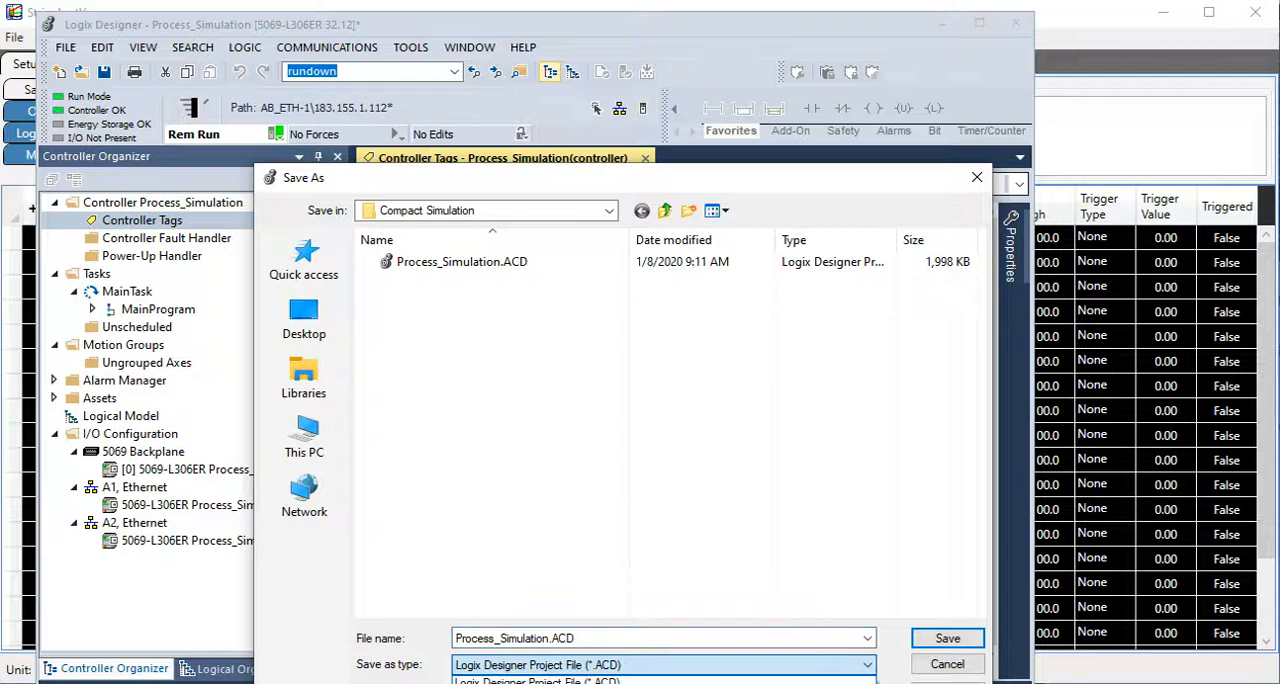
left_click(700, 683)
left_click(940, 645)
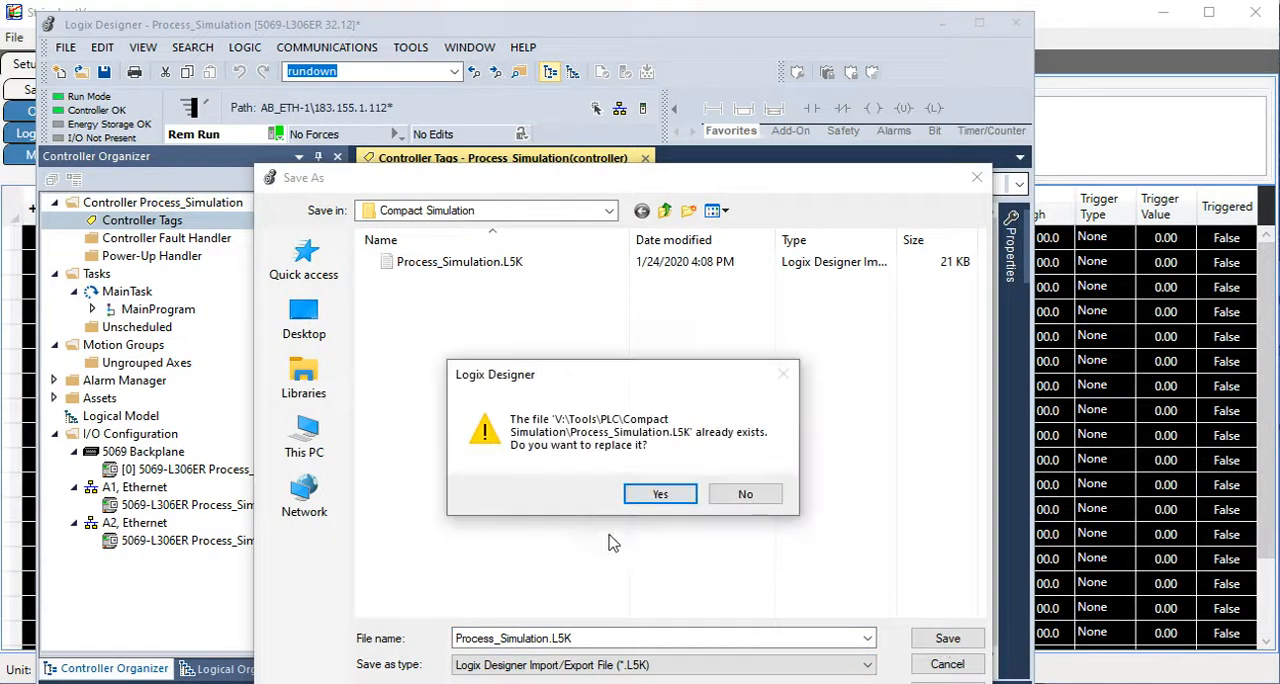
left_click(660, 494)
left_click(601, 505)
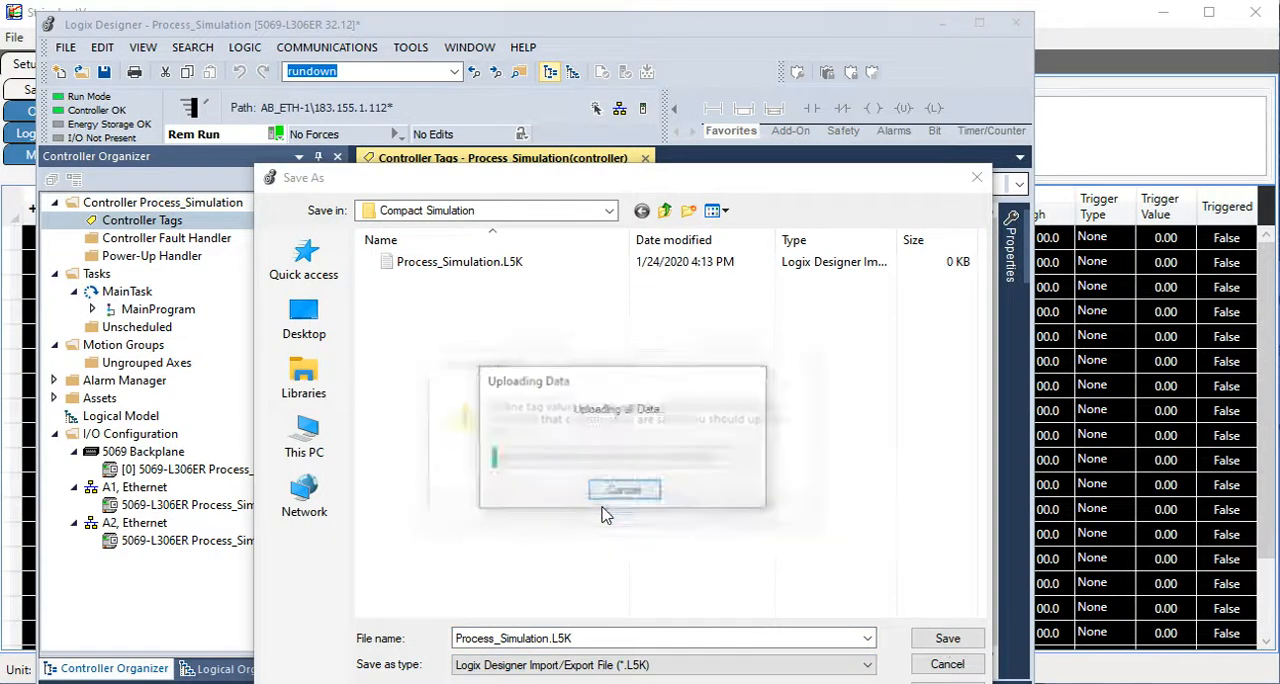
left_click(942, 23)
In StripchartV, open the L5K browser and load Process_Simulation.L5K from V:\Tools\PLC\Compact Simulation.
left_click(86, 38)
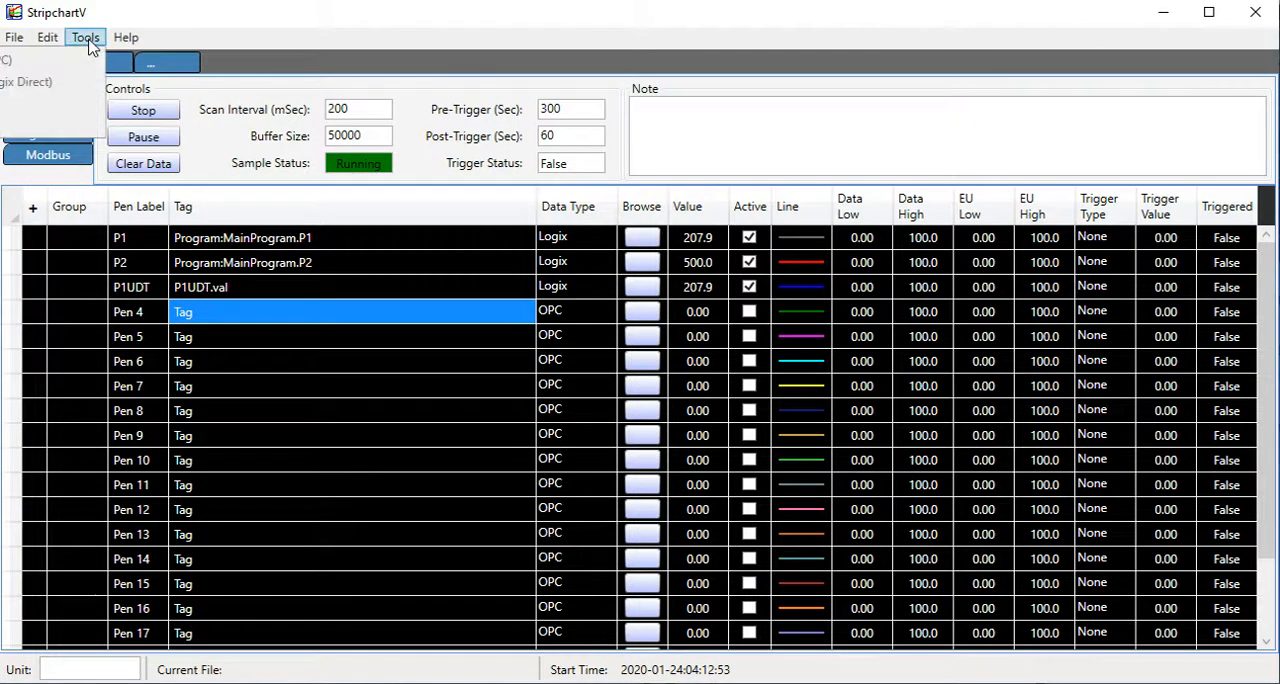
left_click(70, 103)
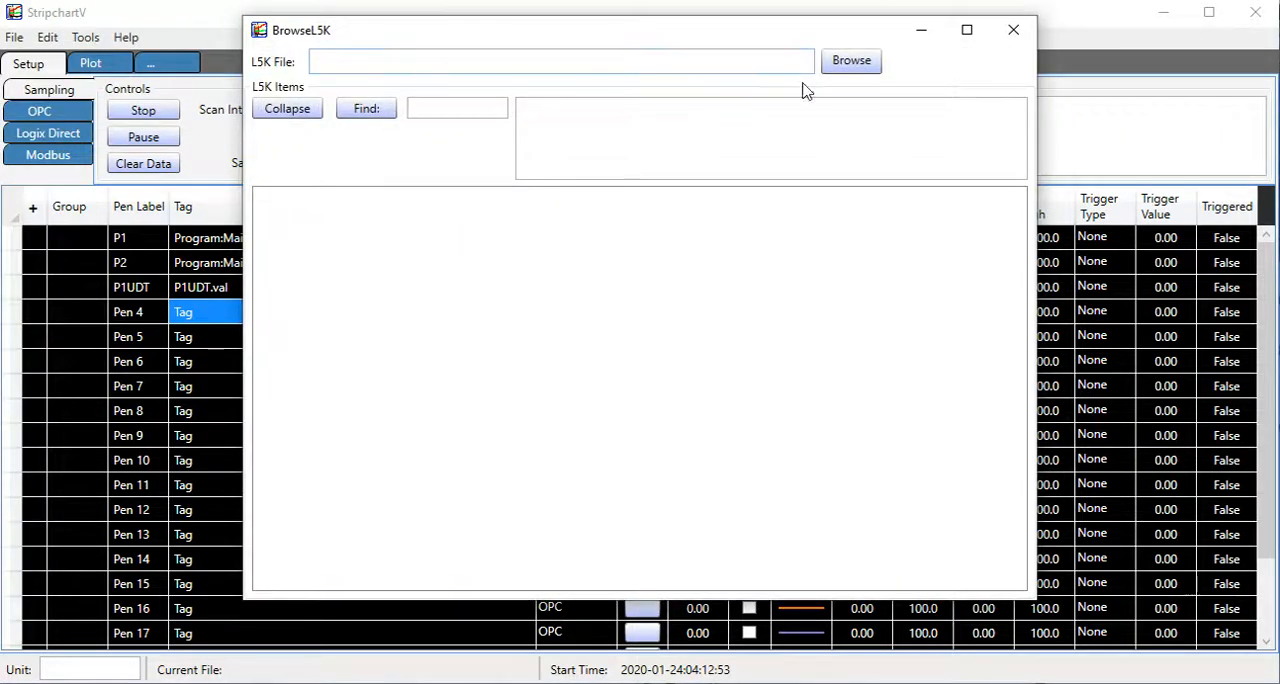
left_click(866, 64)
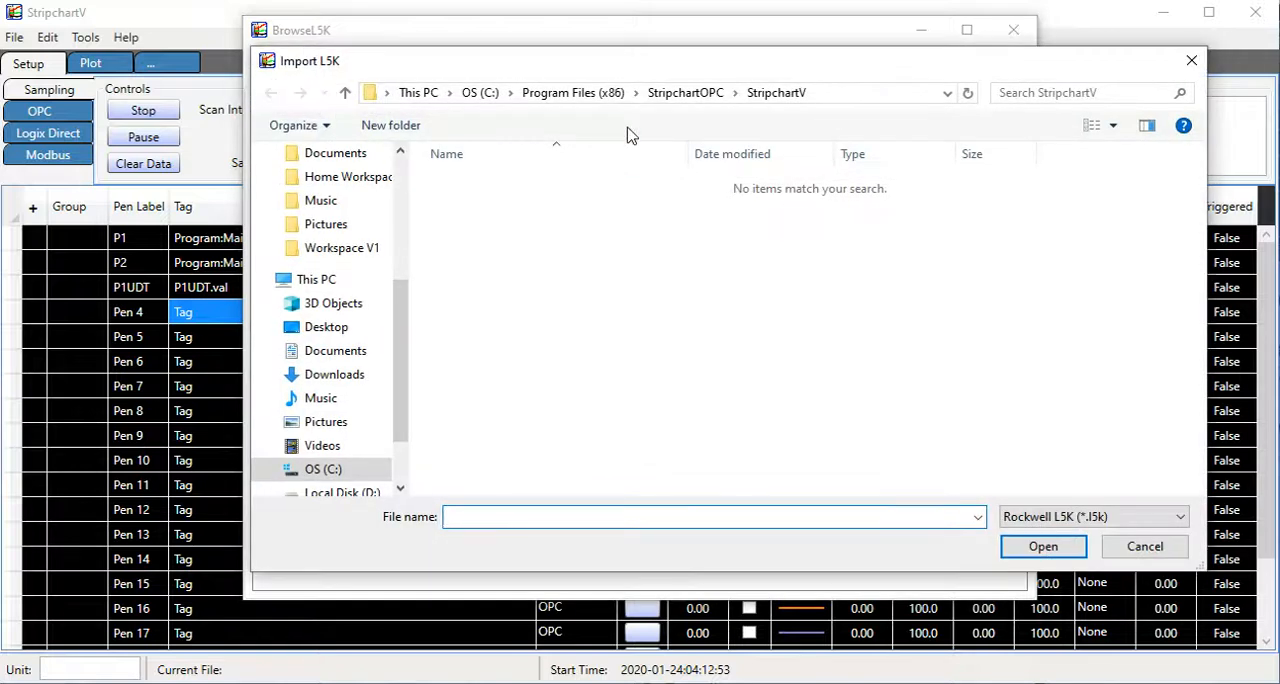
scroll(331, 479, "down", 2)
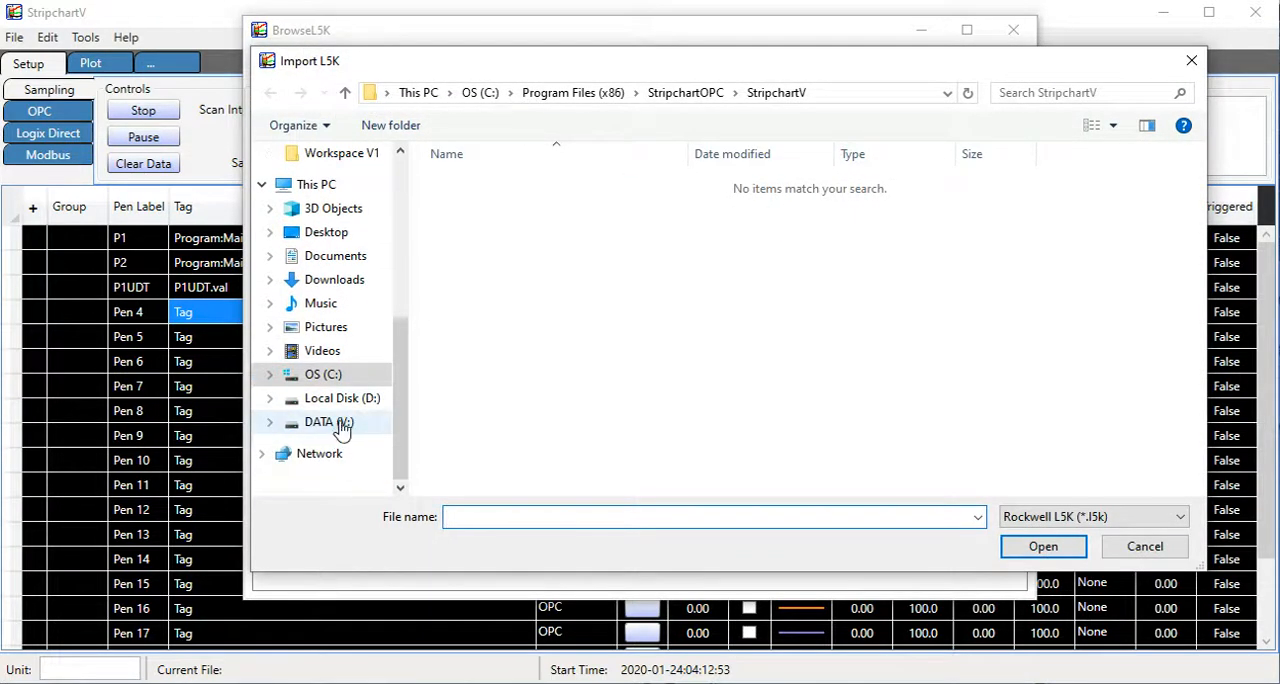
left_click(335, 424)
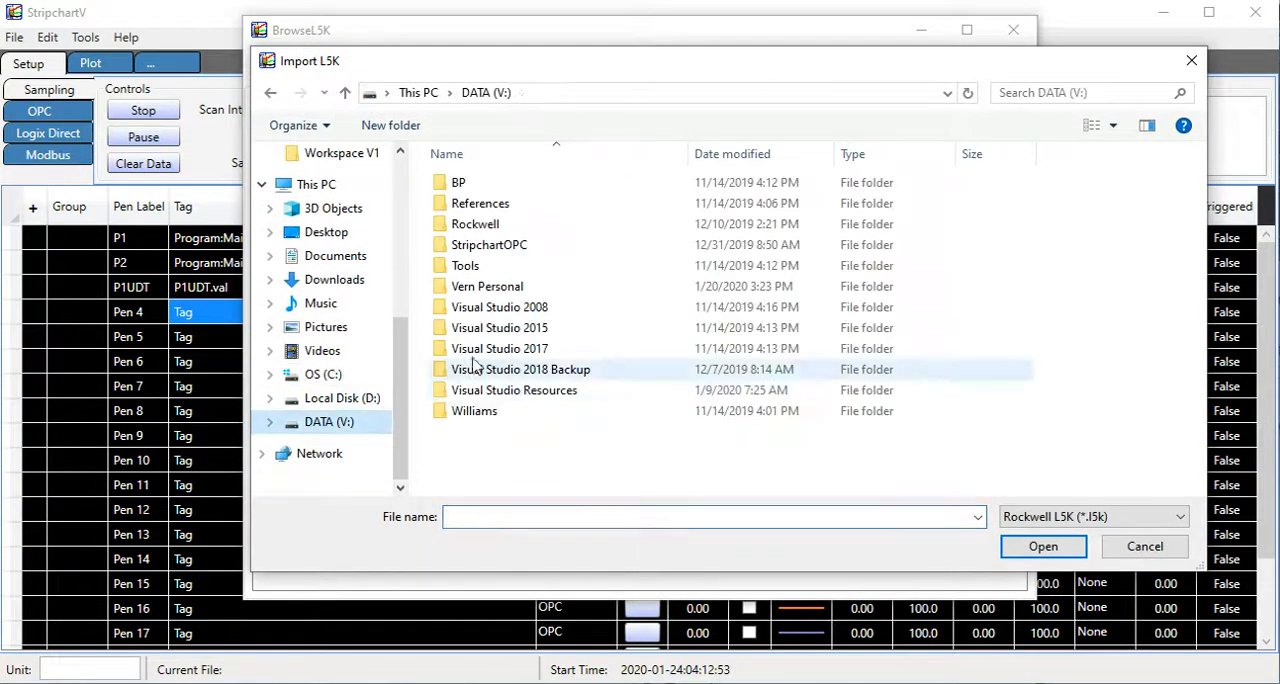
double_click(484, 268)
scroll(482, 378, "down", 3)
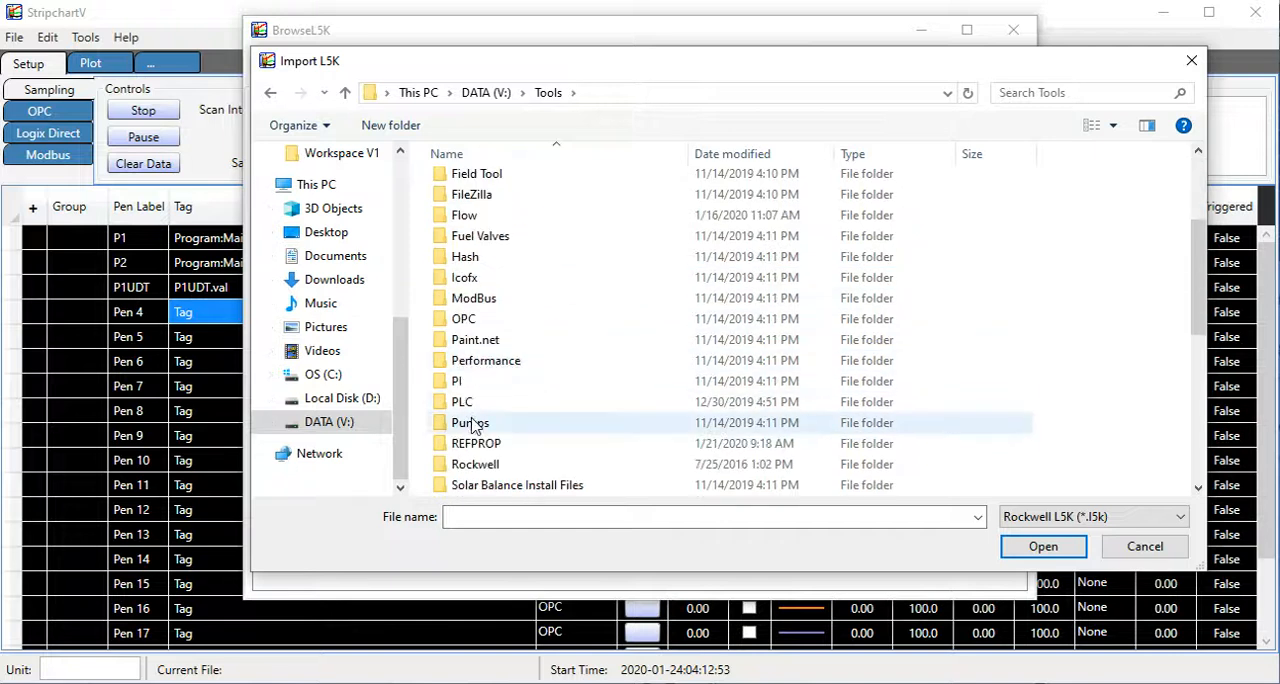
double_click(478, 408)
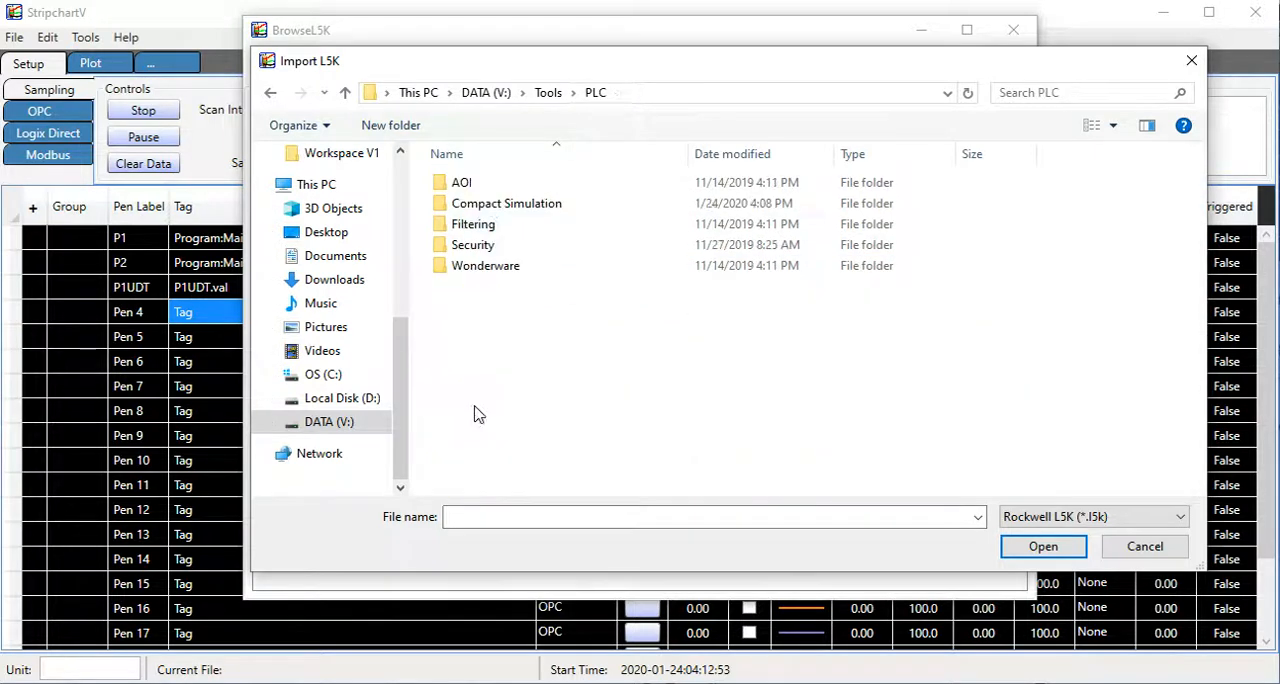
double_click(504, 203)
double_click(509, 184)
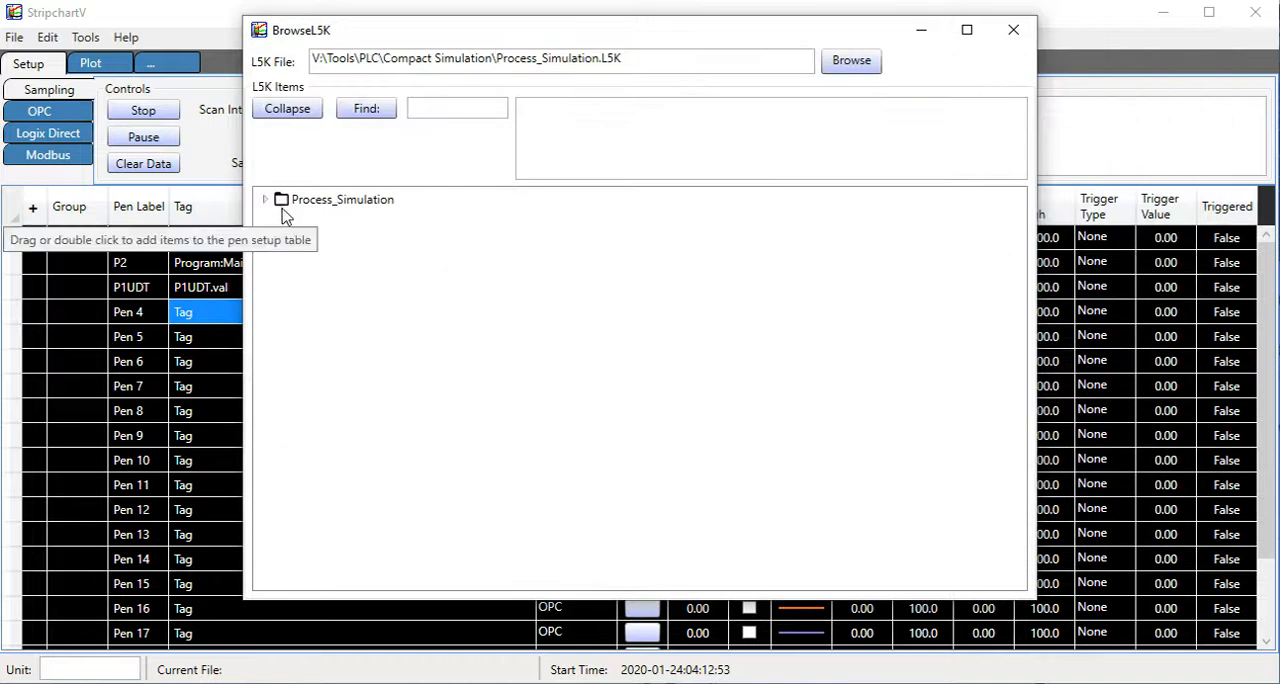
Expand the P1UDT structure in the L5K browser and add its P1UDT.Val member to the Pen 4 row.
double_click(330, 198)
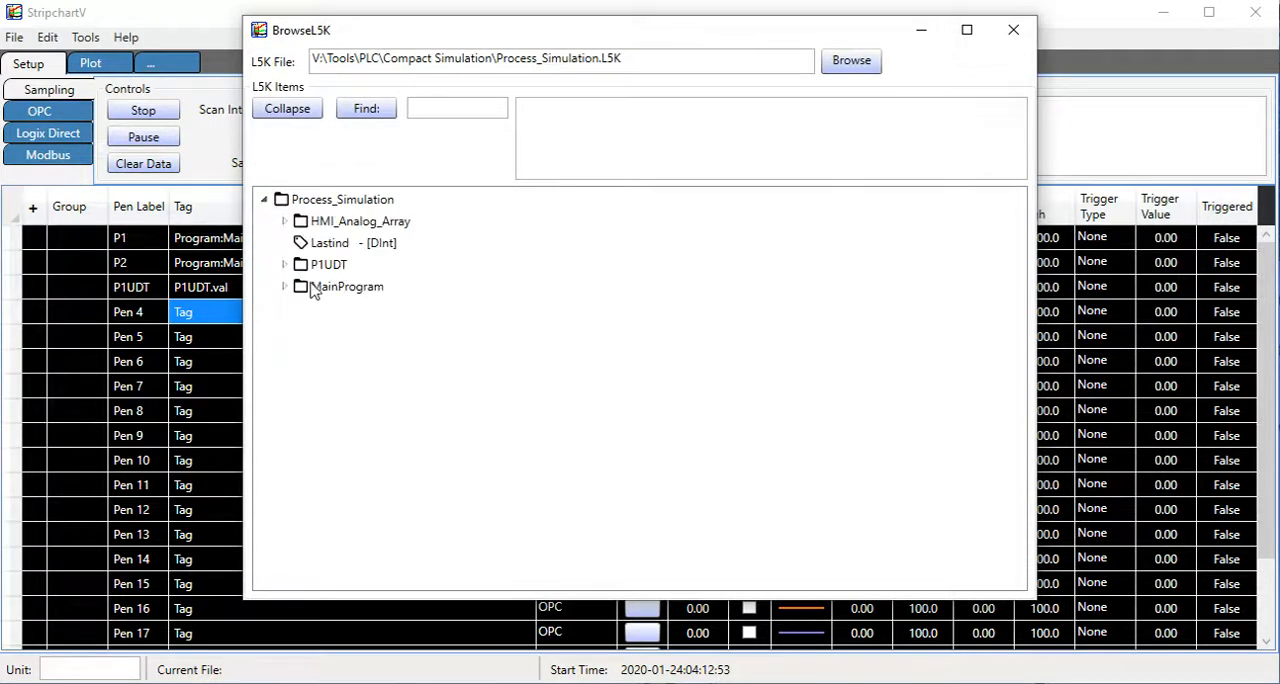
left_click(284, 265)
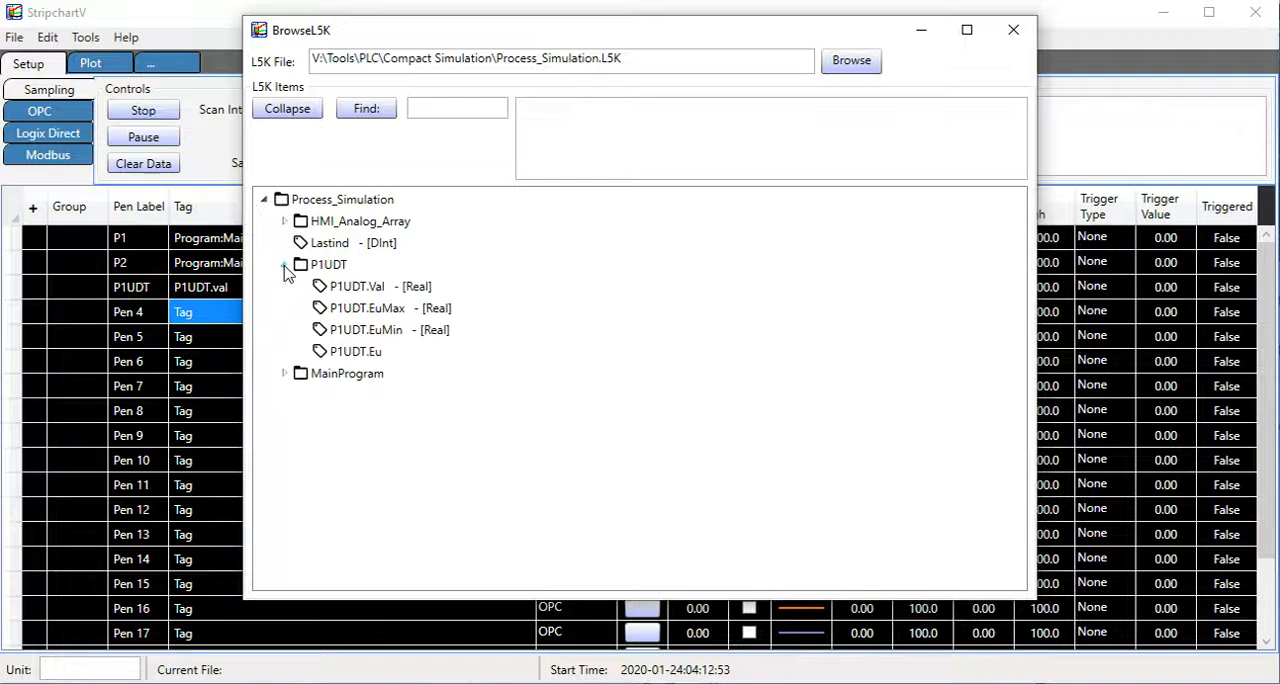
left_click_drag(625, 65, 797, 80)
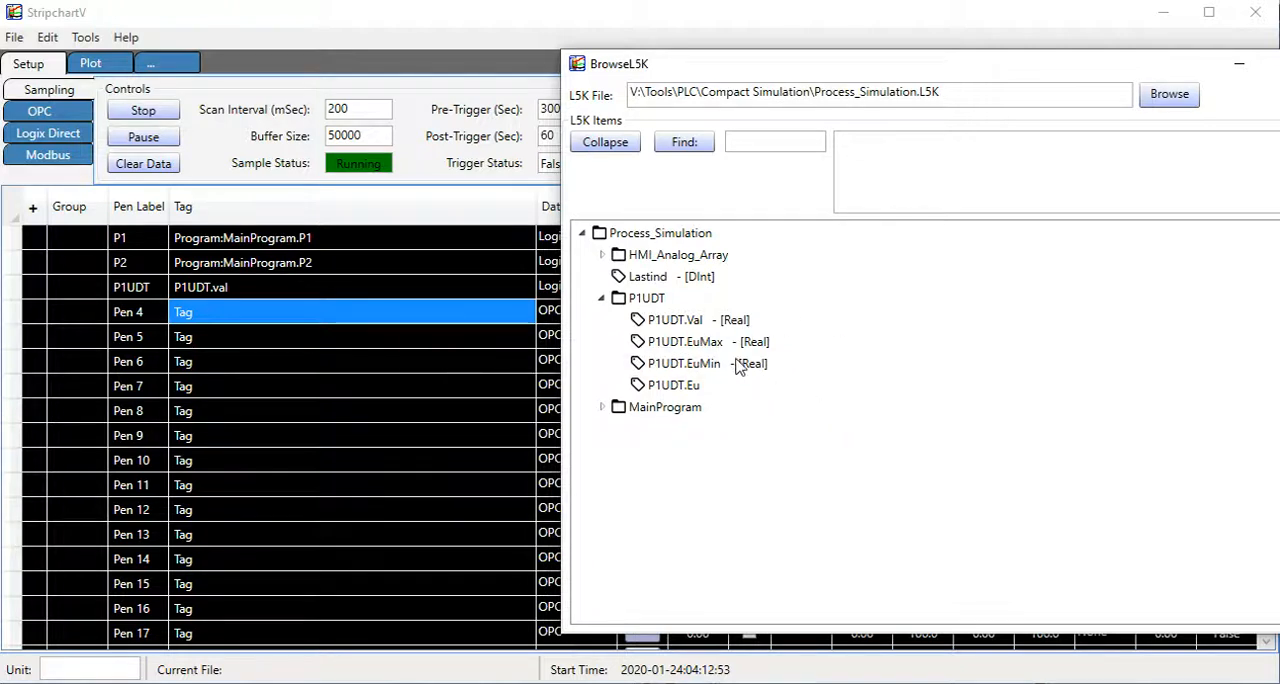
left_click_drag(650, 322, 286, 310)
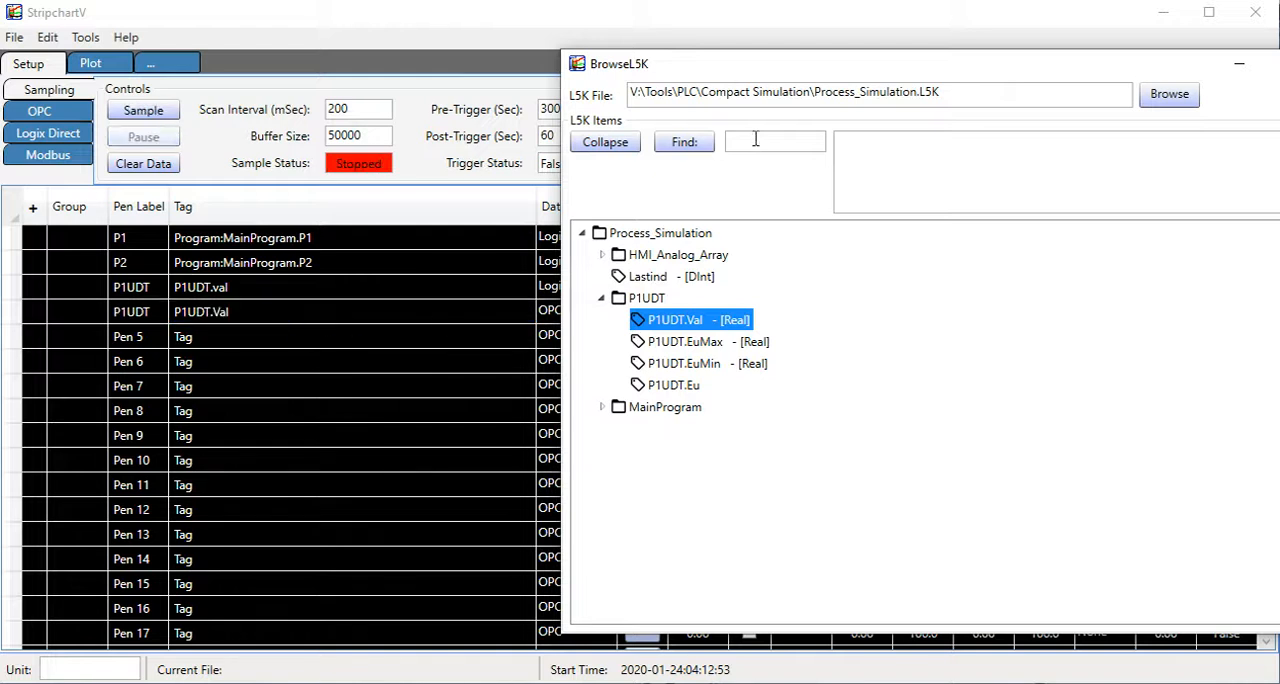
Set the P1UDT.Val pen's data type to Logix and start sampling, keeping the pen values in view beside the L5K browser.
left_click_drag(733, 72, 877, 95)
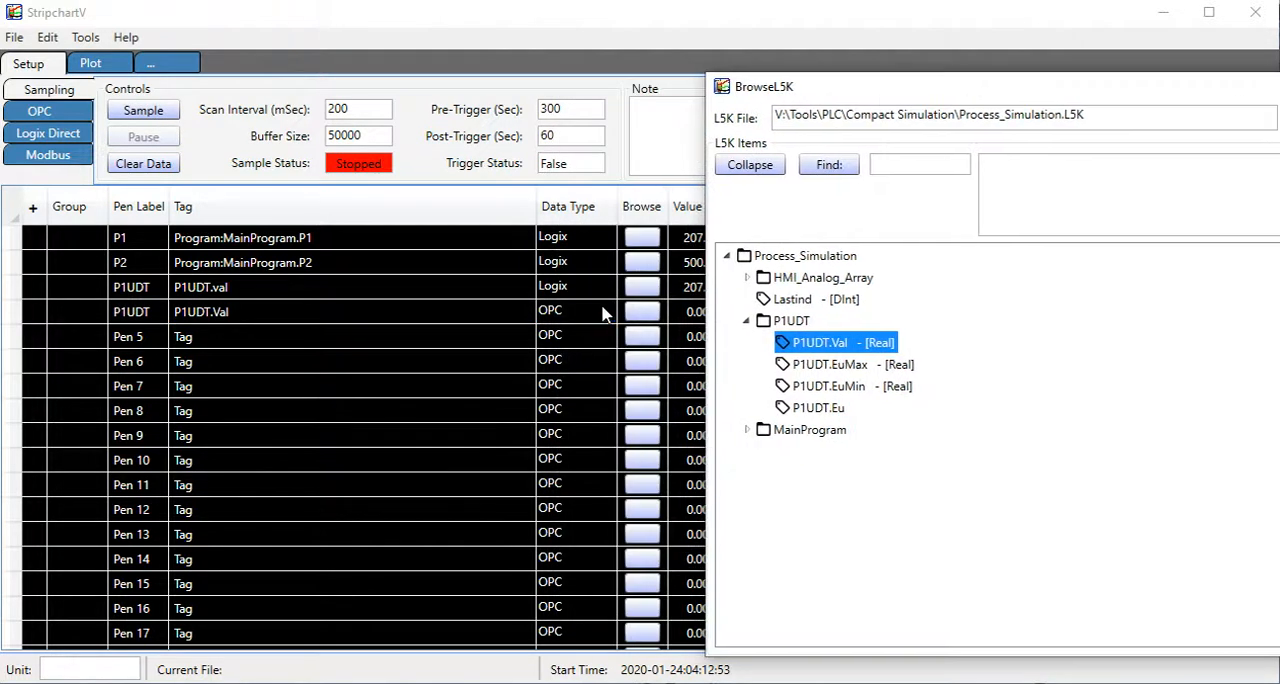
left_click(604, 313)
left_click(605, 312)
left_click(605, 313)
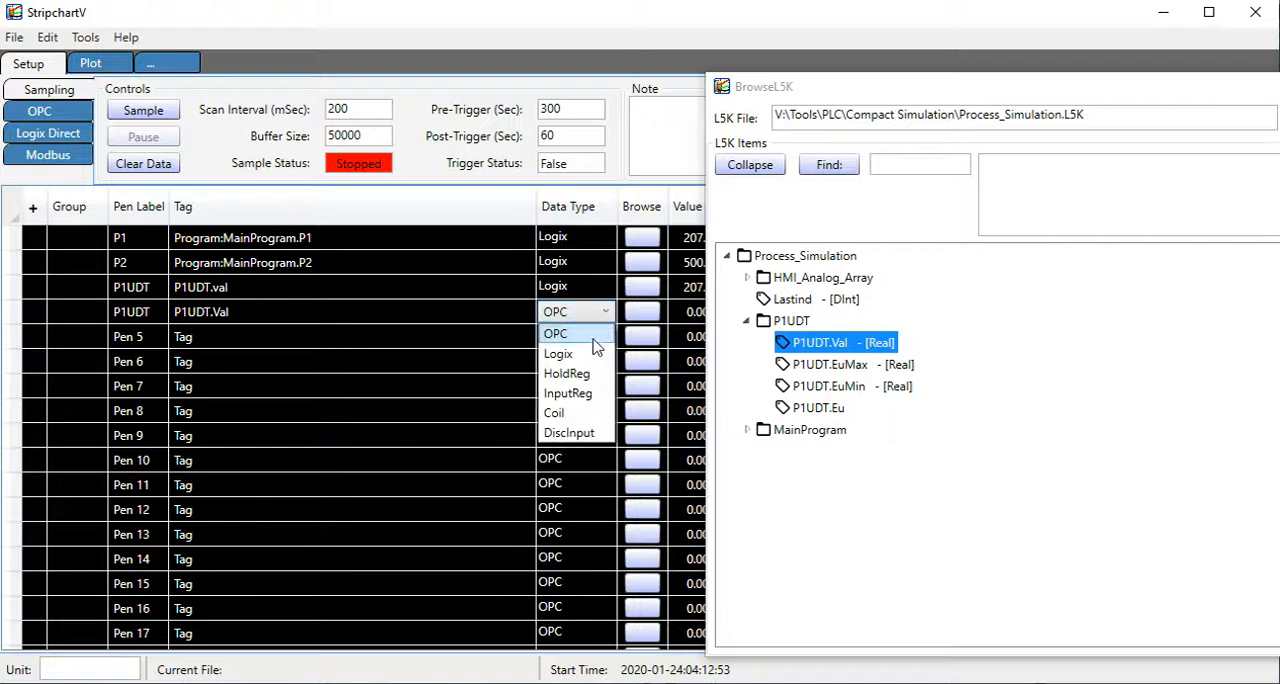
left_click(582, 353)
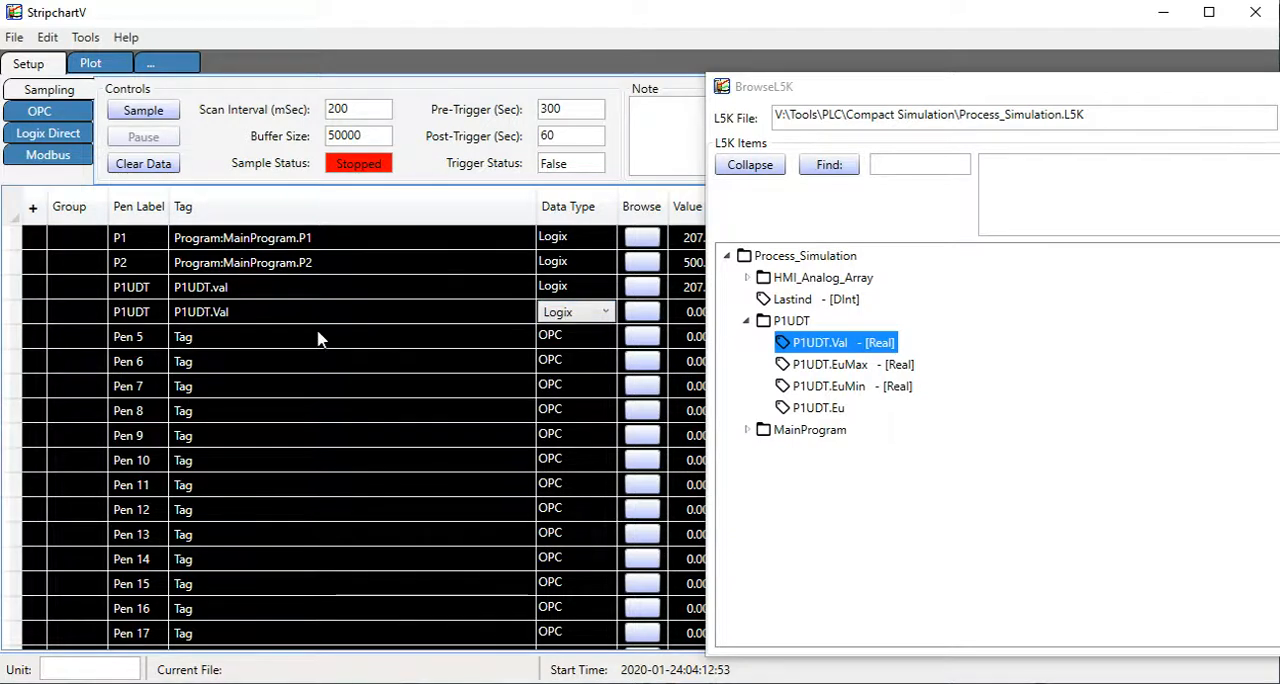
left_click(381, 340)
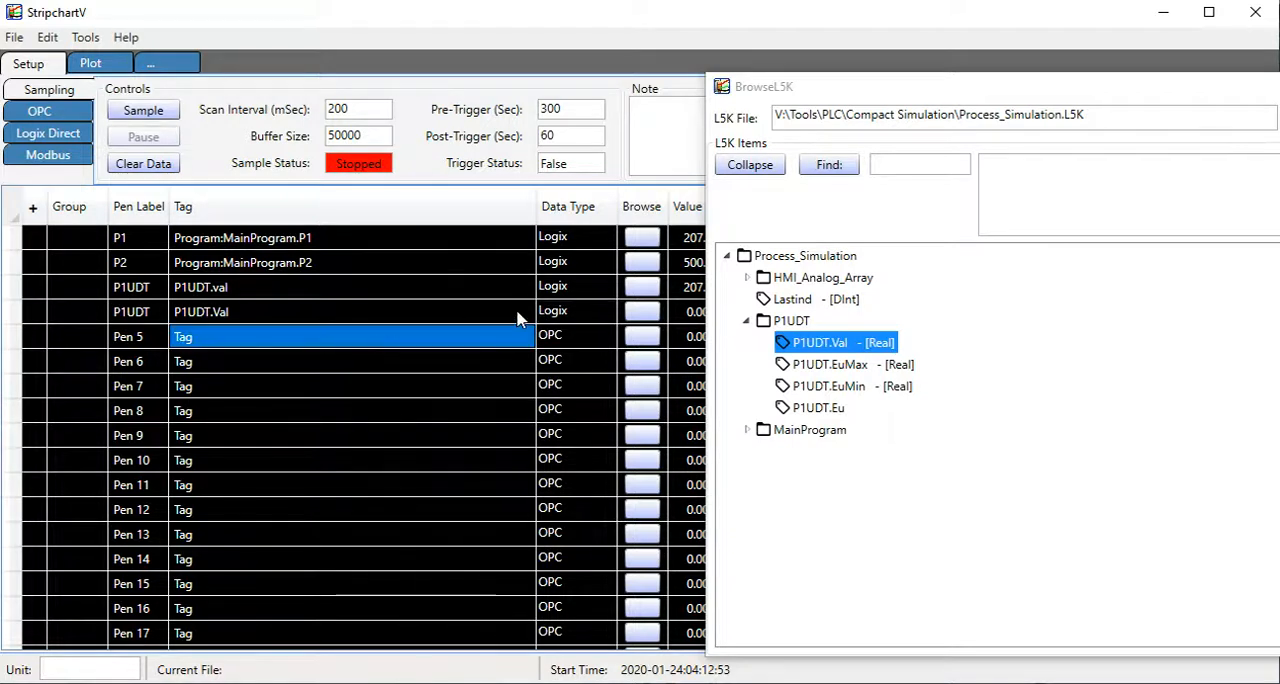
left_click(150, 111)
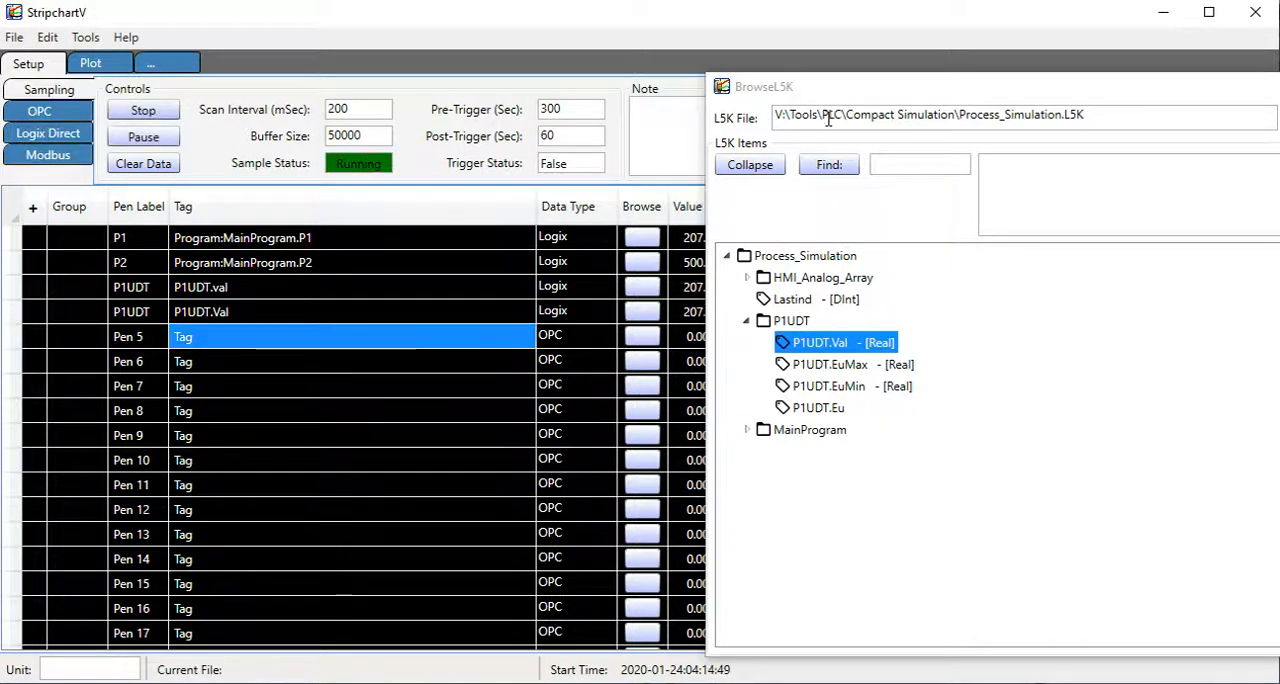
left_click_drag(830, 105, 878, 110)
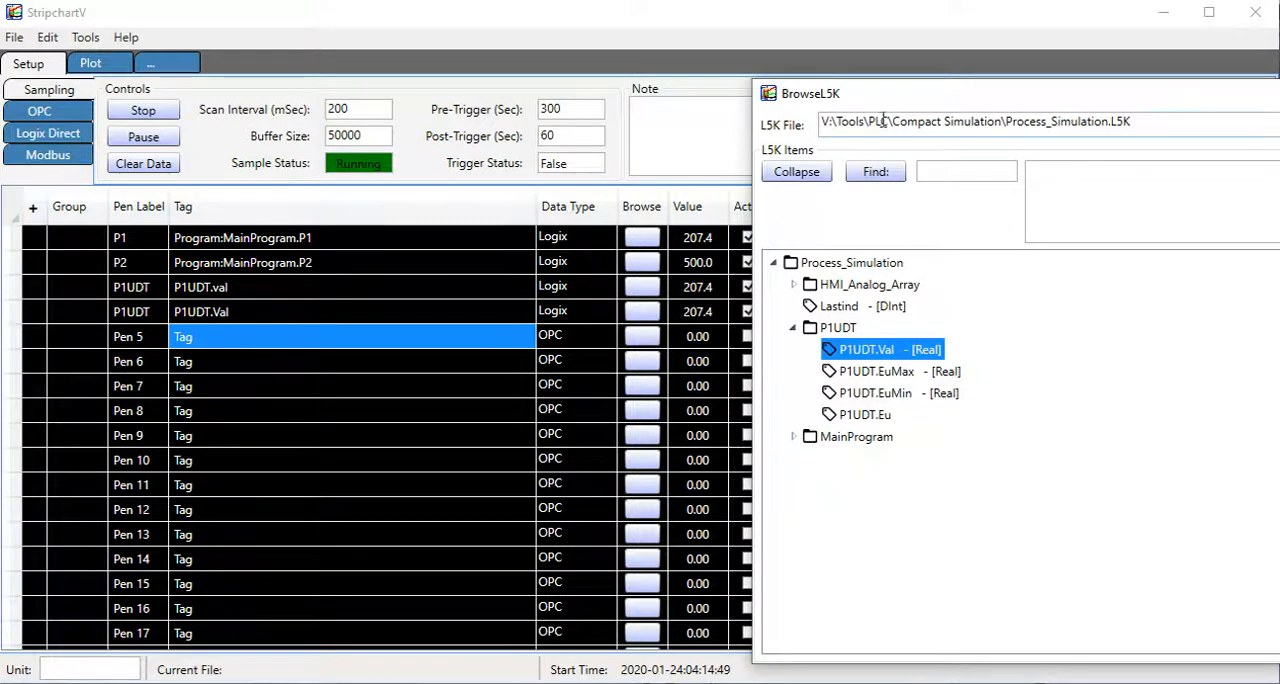
Look through the MainProgram tags in the L5K file and close the L5K browser.
left_click(794, 437)
scroll(830, 485, "down", 5)
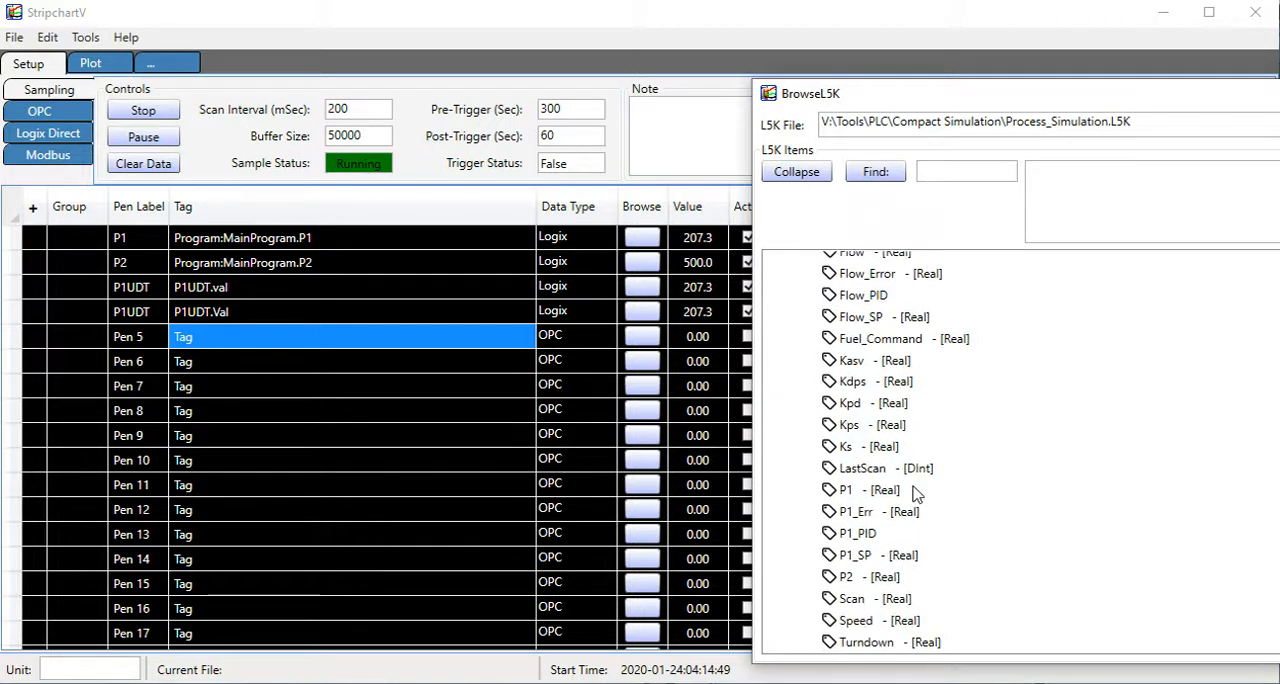
scroll(898, 500, "up", 2)
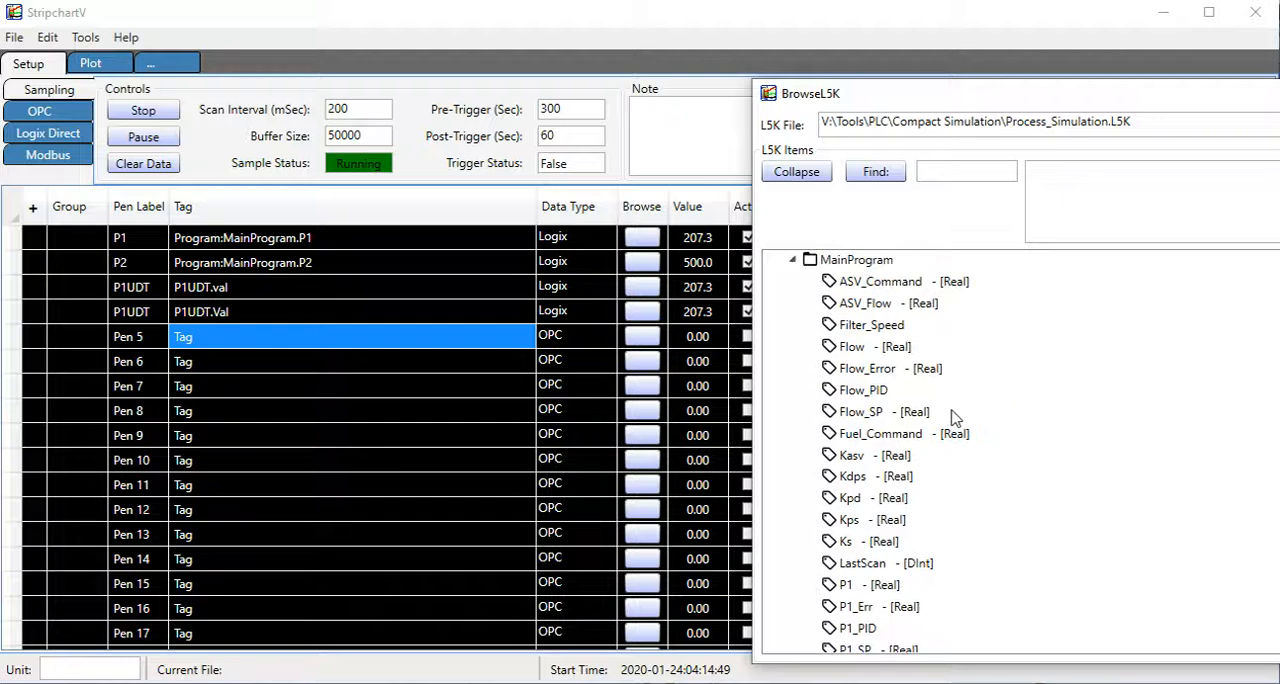
scroll(955, 418, "down", 2)
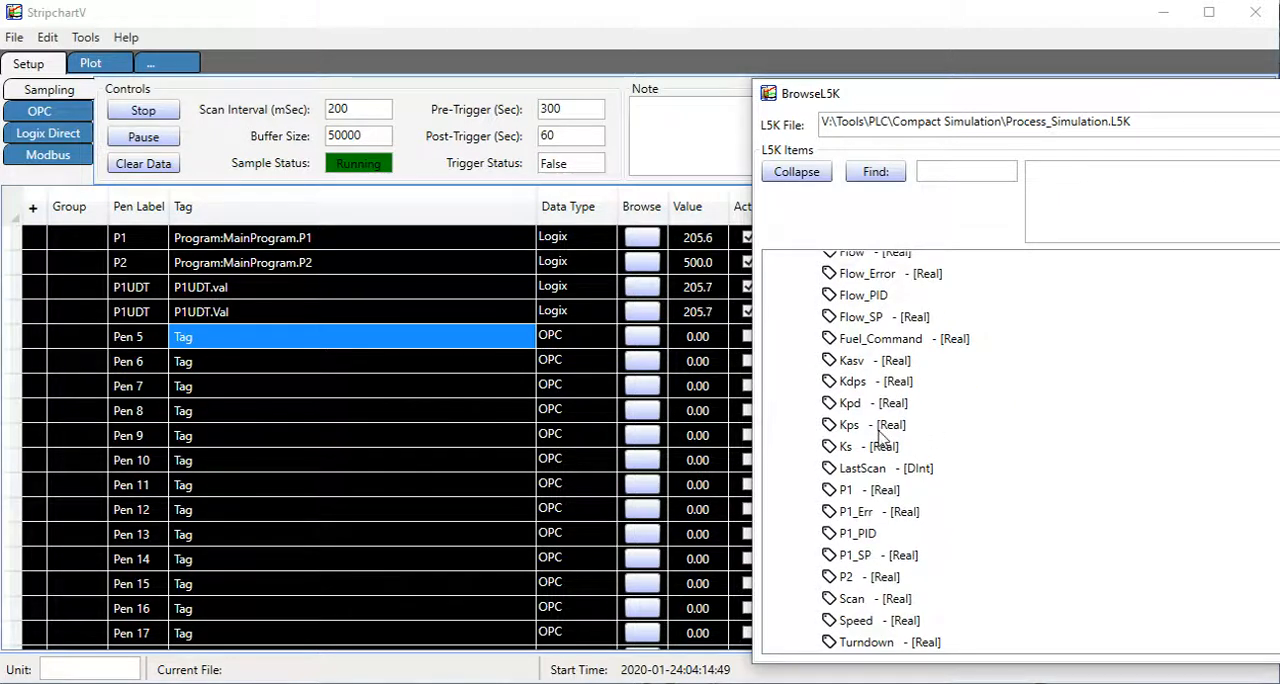
left_click_drag(1279, 93, 1041, 99)
left_click(1184, 100)
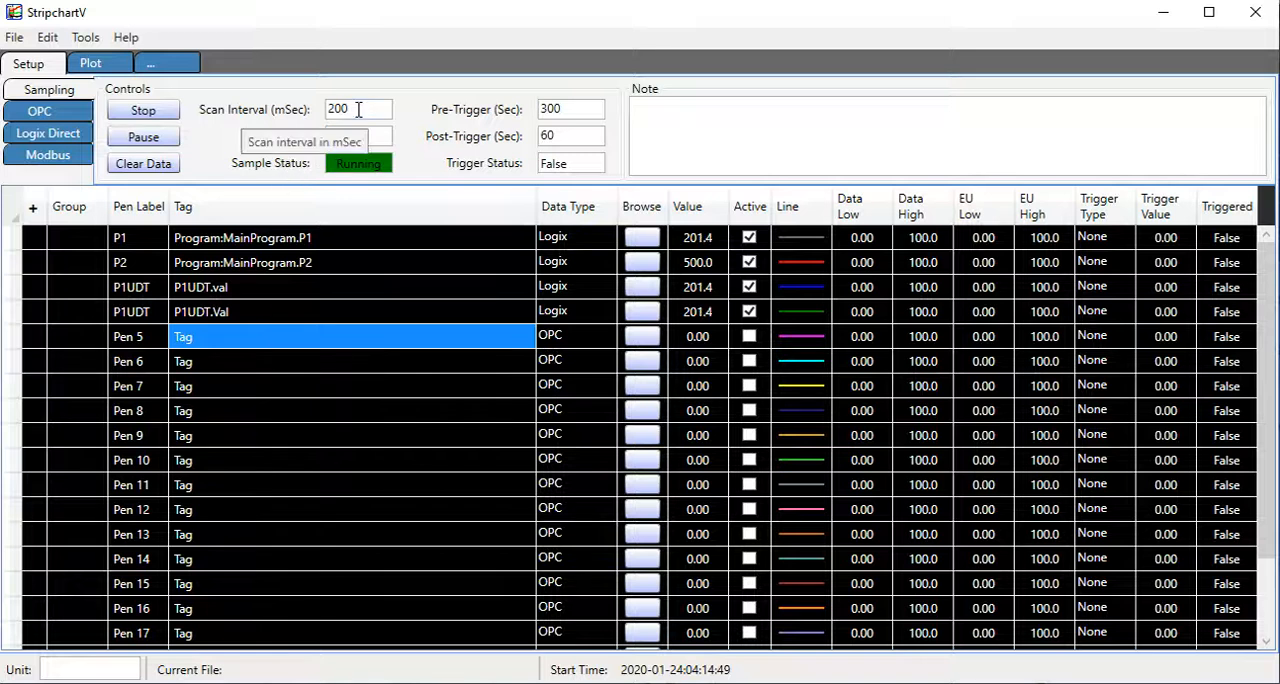
Set the scan interval to 20 ms and stop sampling.
left_click_drag(358, 110, 315, 116)
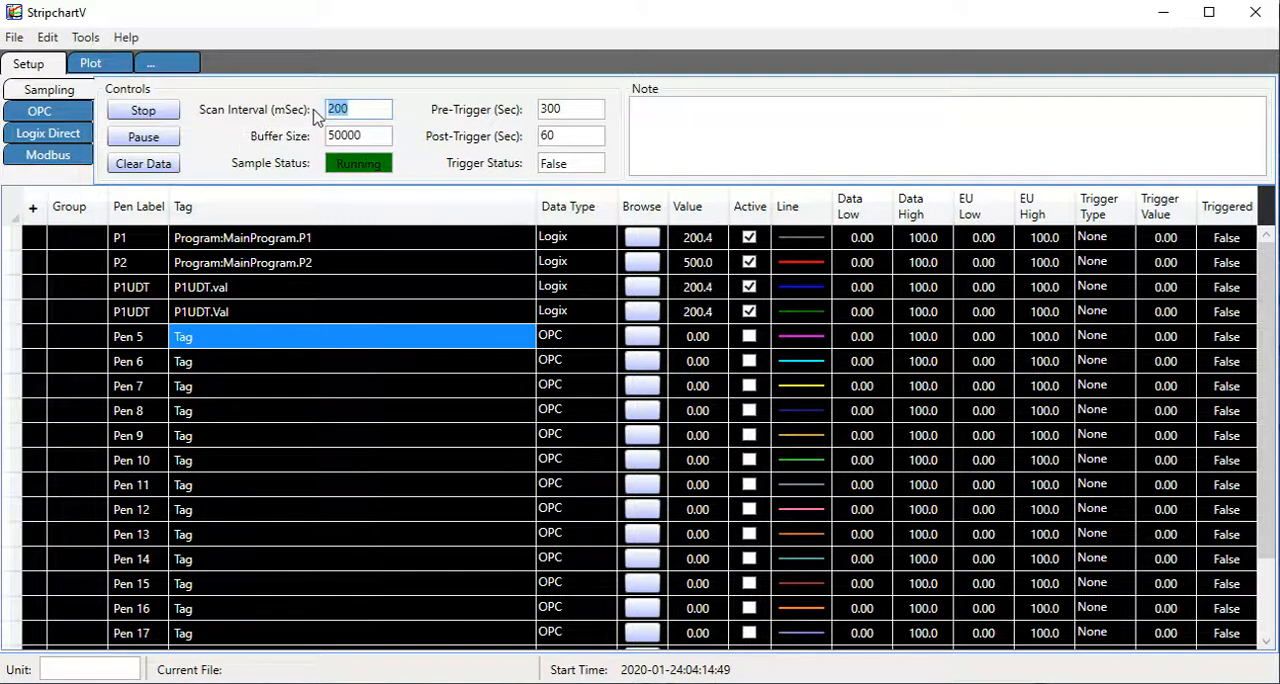
type("2")
key("Tab")
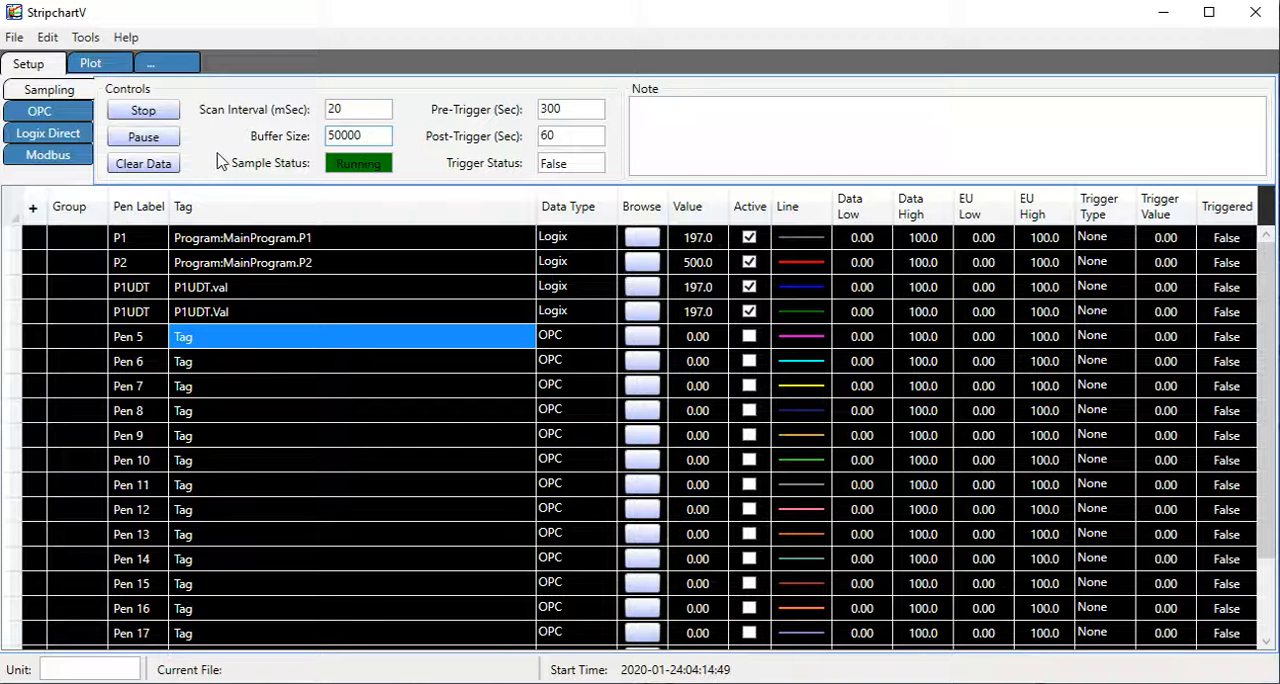
left_click(160, 112)
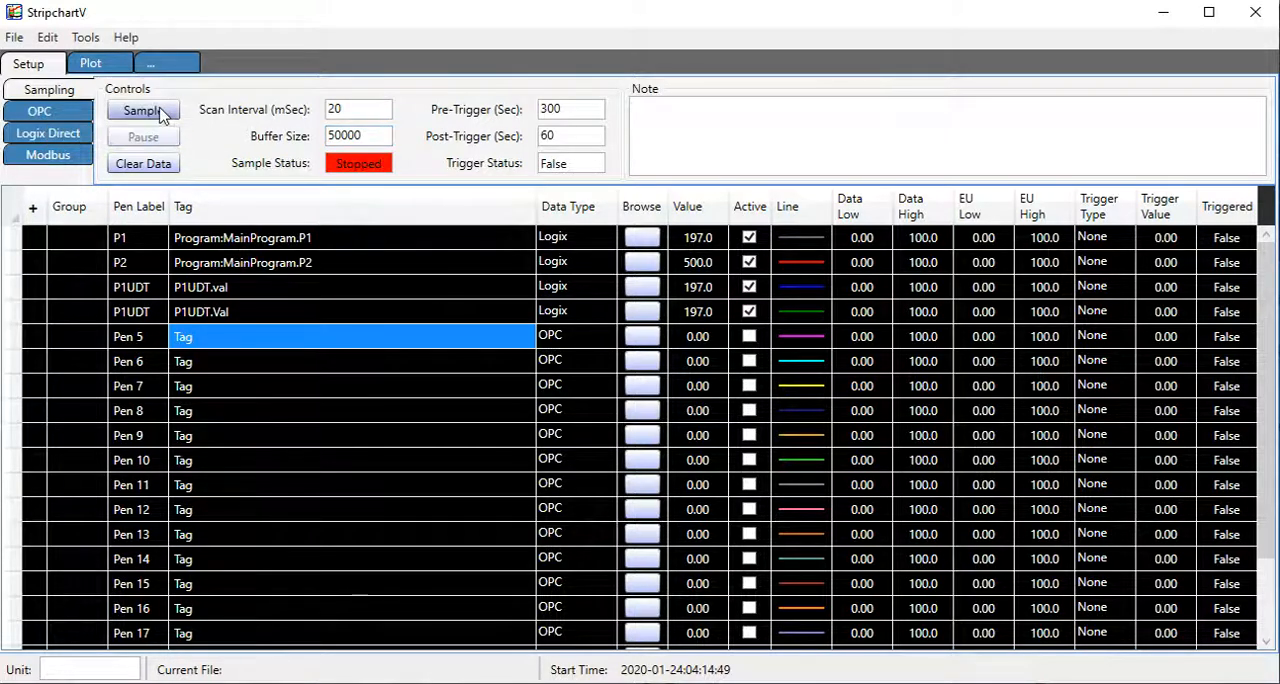